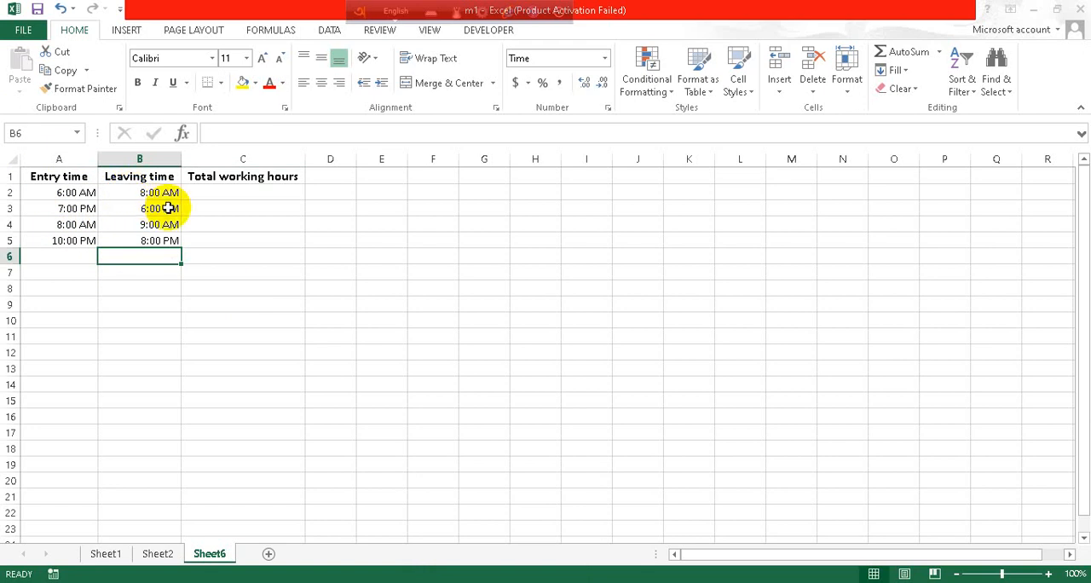
Step: Change the leaving time in B3 to 6:00 AM
double_click(169, 208)
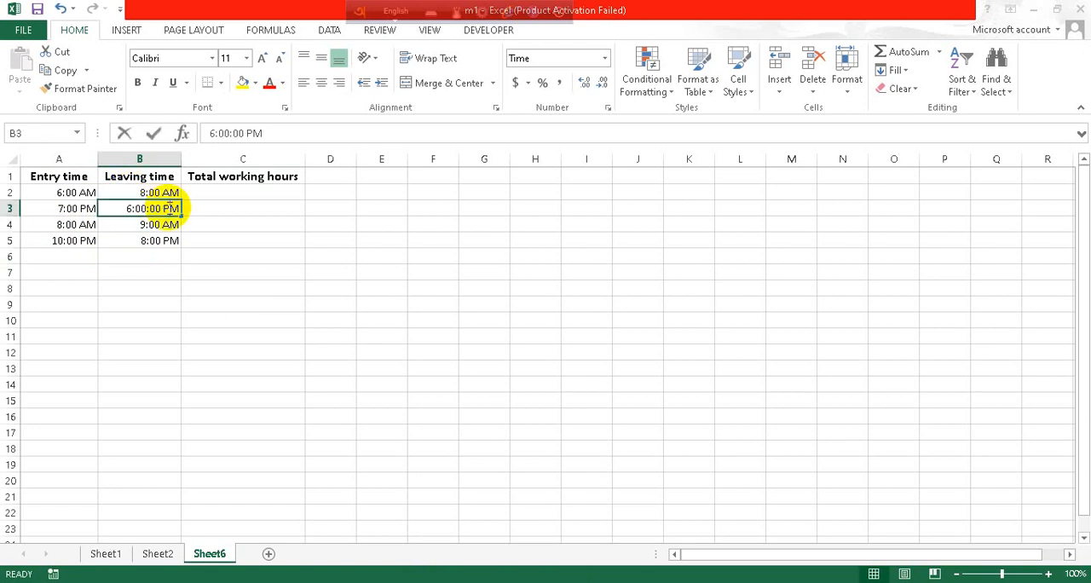
key("BackSpace")
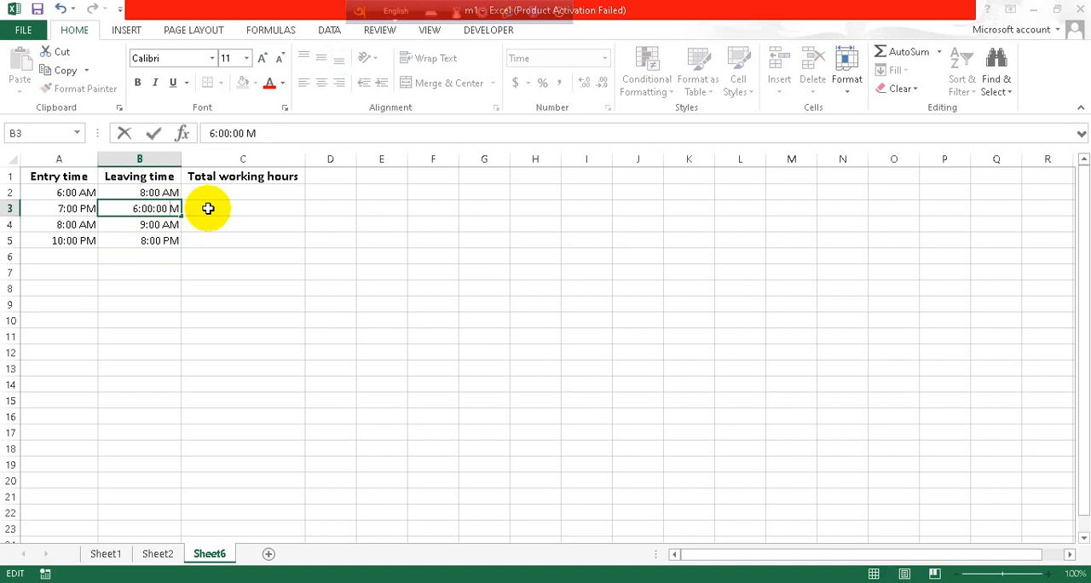
type("A")
key("Return")
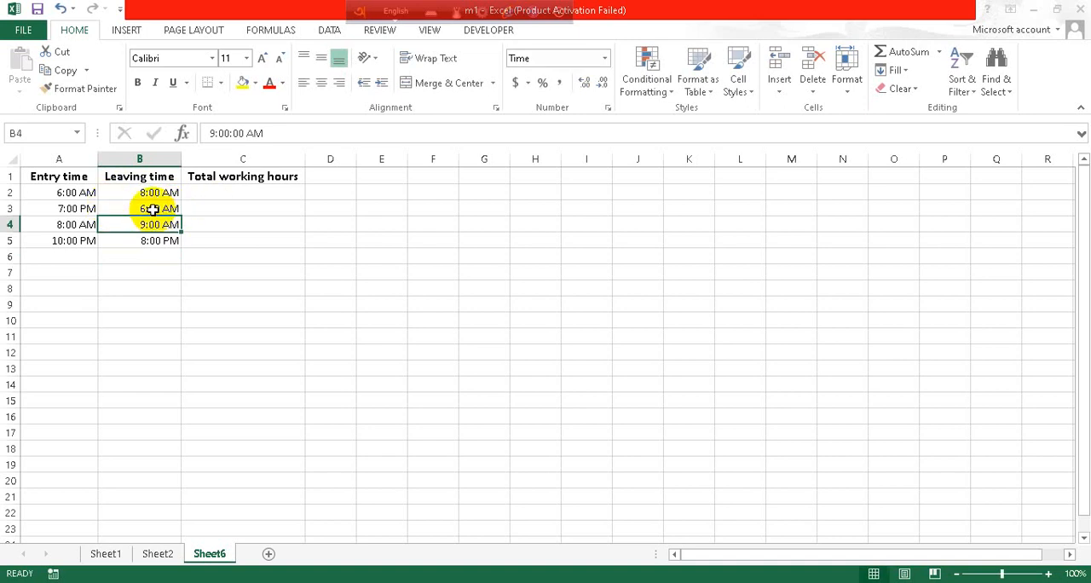
Step: Enter the formula =(B2-A2) in C2 to subtract the entry time from the leaving time
left_click(231, 191)
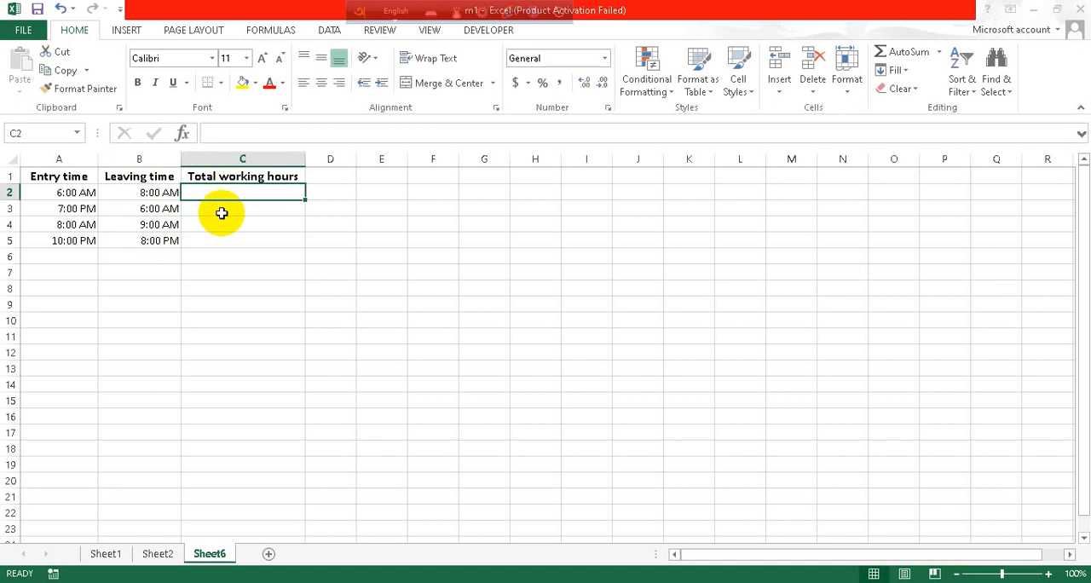
type("=")
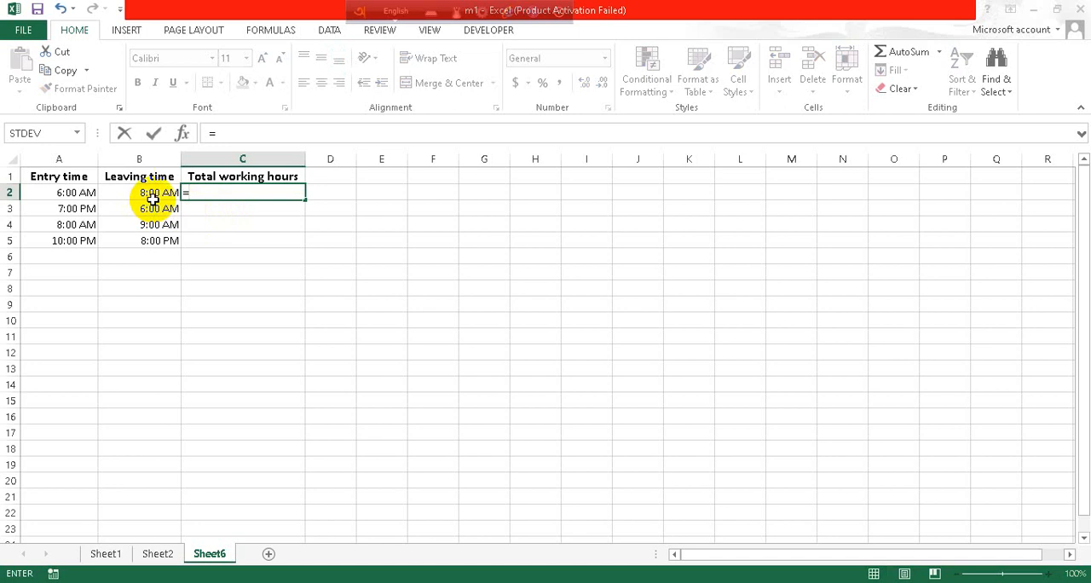
type("(")
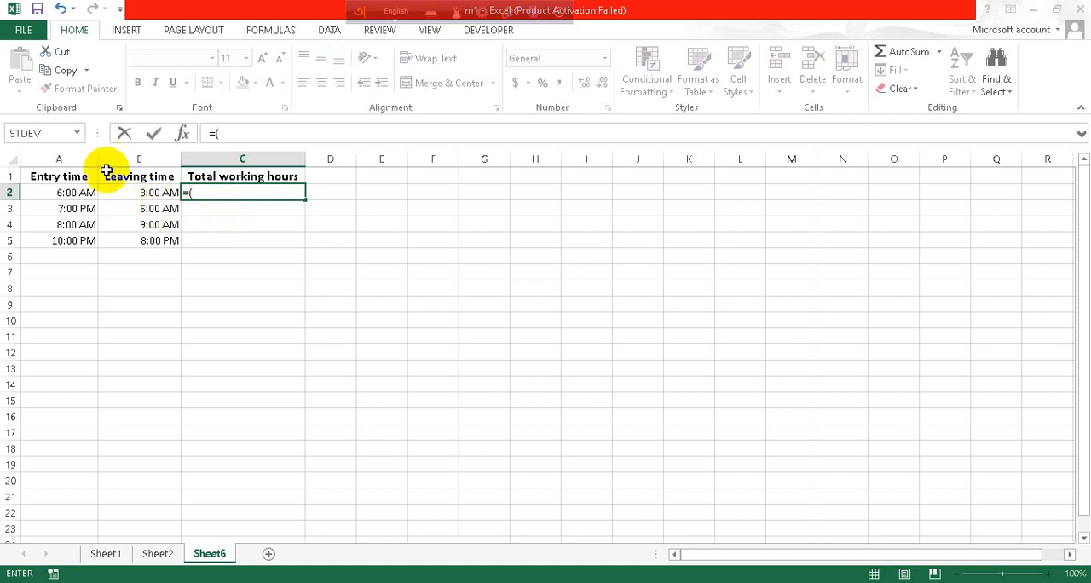
left_click(154, 194)
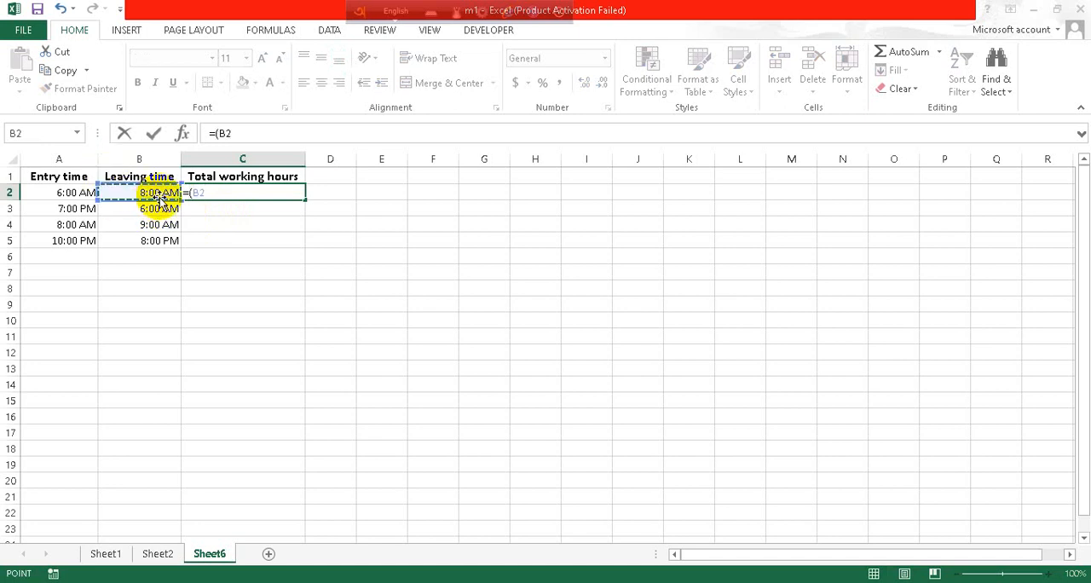
type("-")
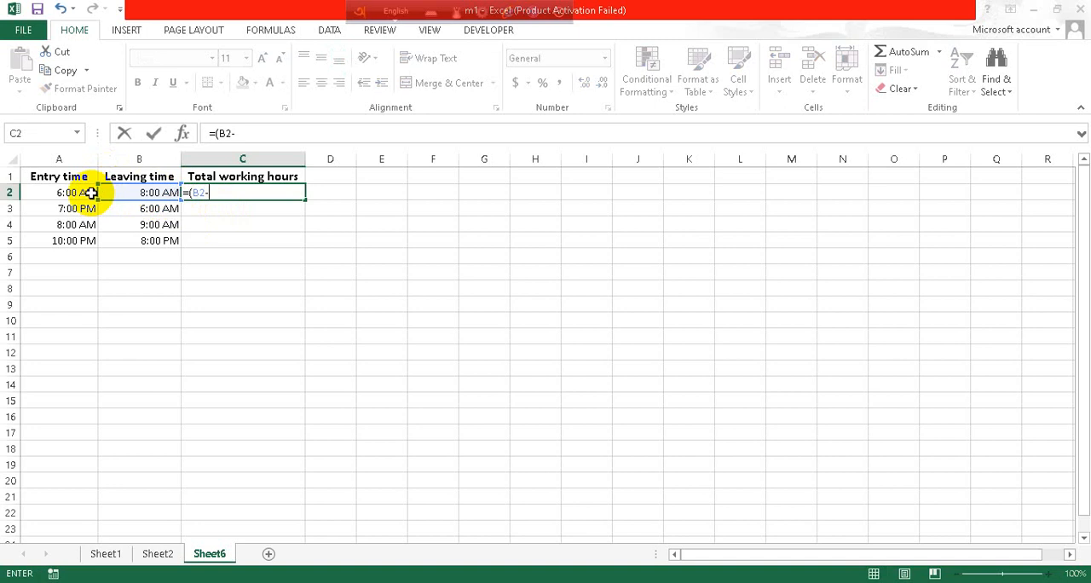
left_click(89, 191)
type(")")
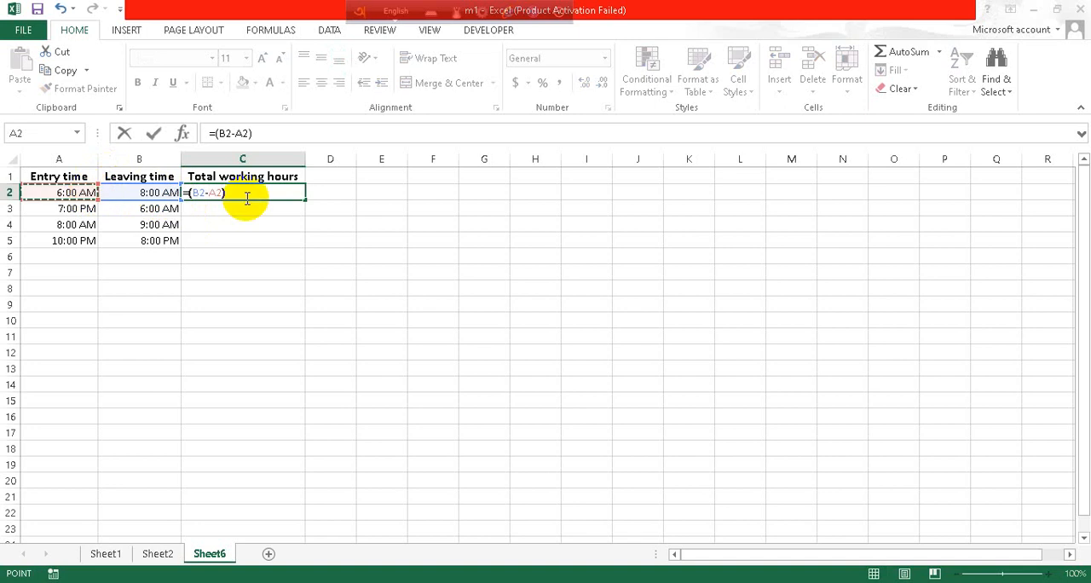
key("Return")
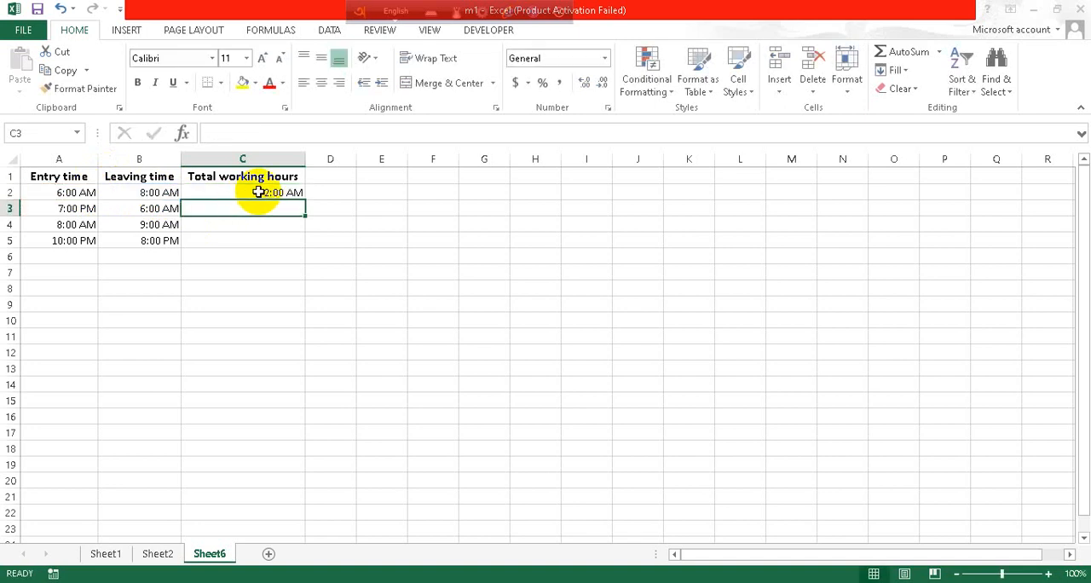
Step: Format the Total working hours cells C2:C5 with the Time type 13:30
left_click(267, 193)
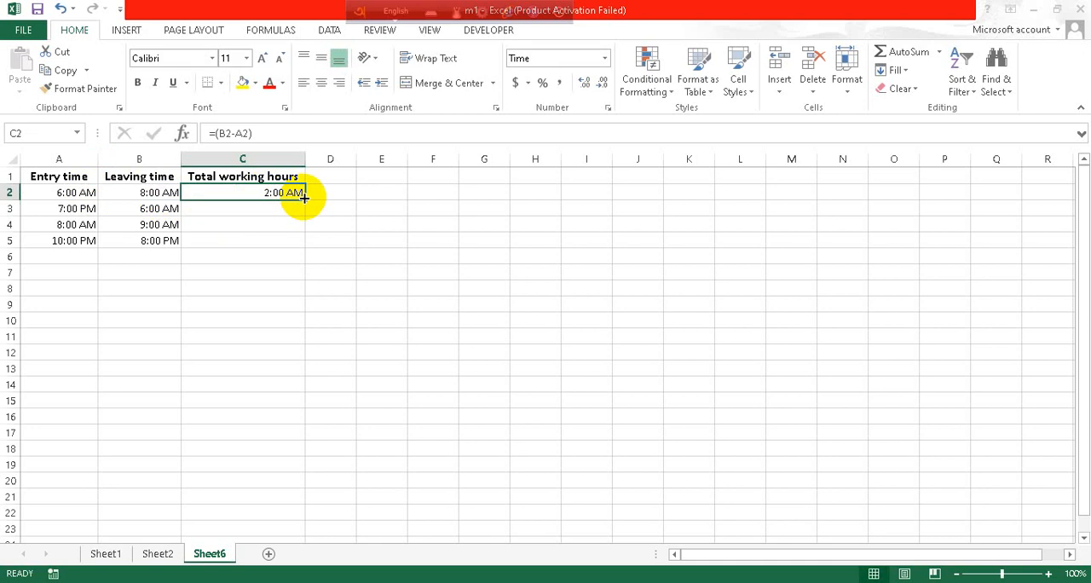
left_click_drag(268, 195, 273, 233)
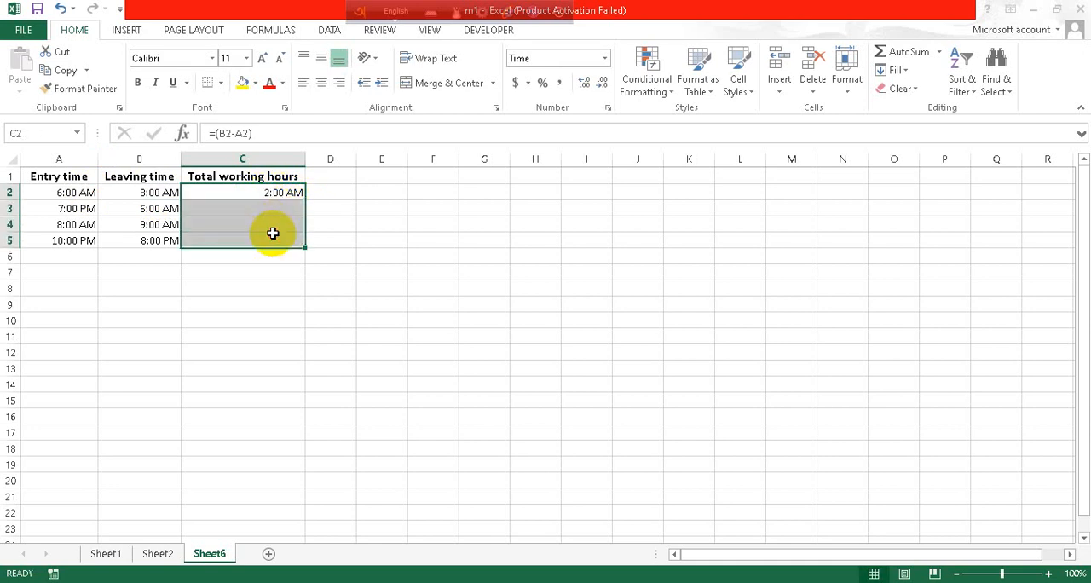
right_click(280, 196)
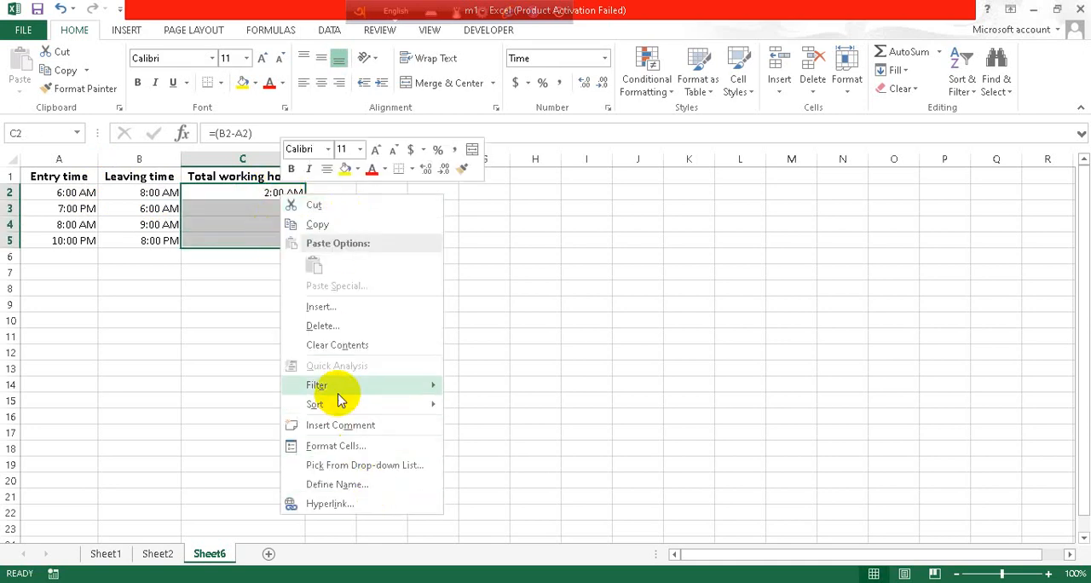
left_click(348, 446)
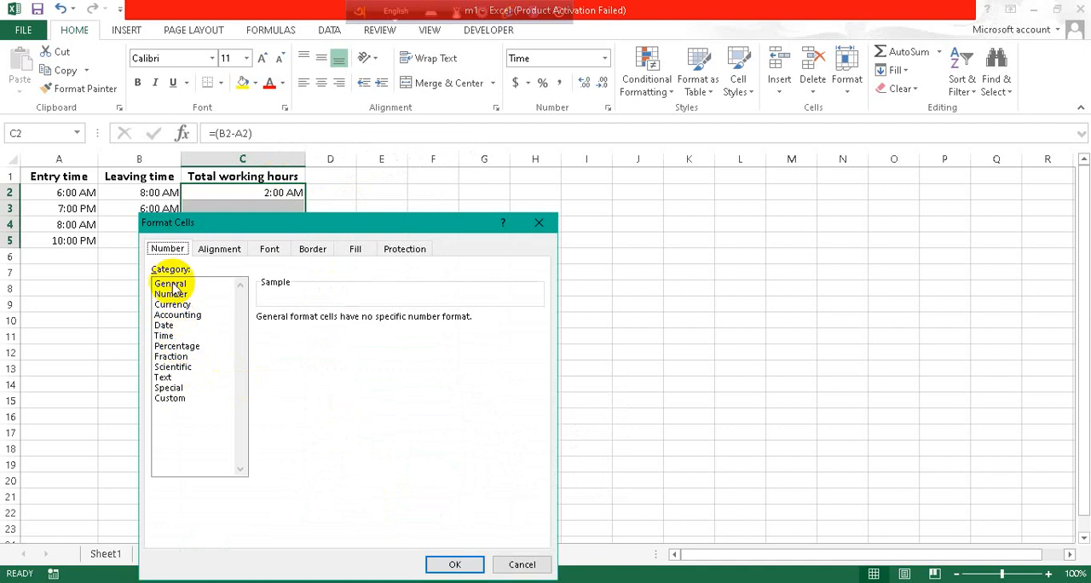
left_click(179, 337)
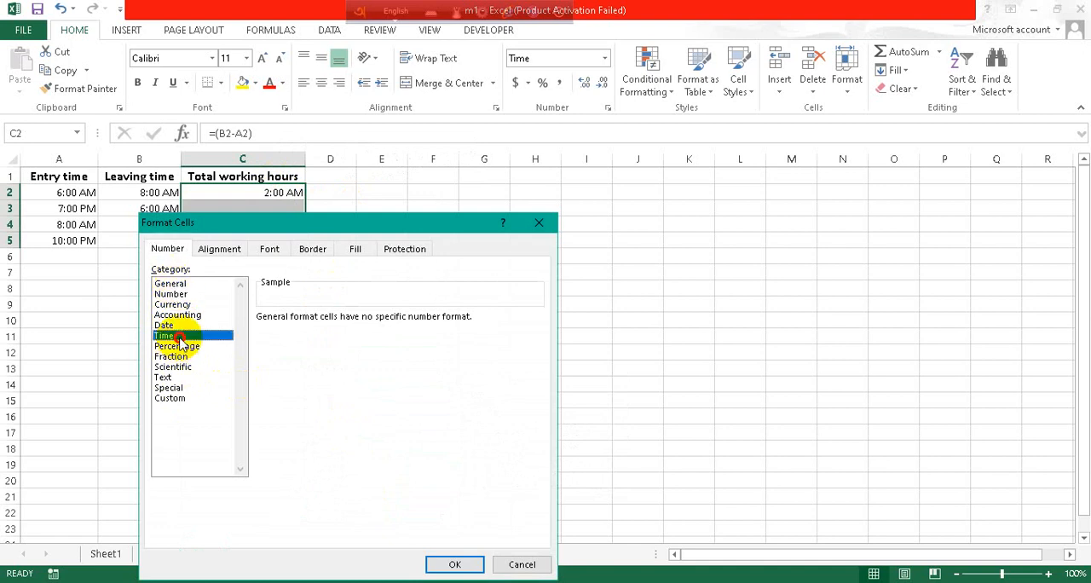
left_click(288, 341)
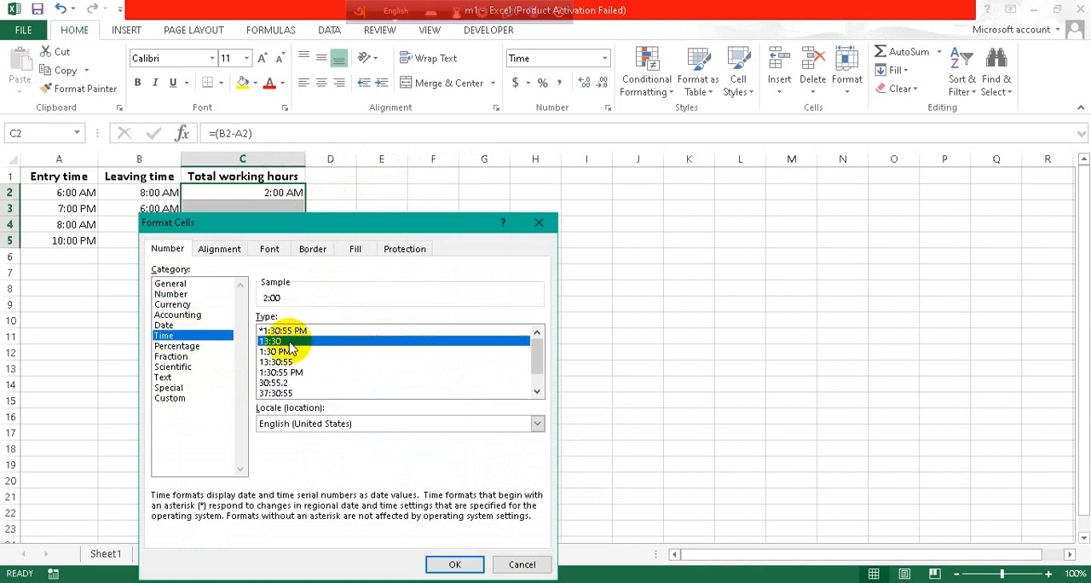
left_click(432, 563)
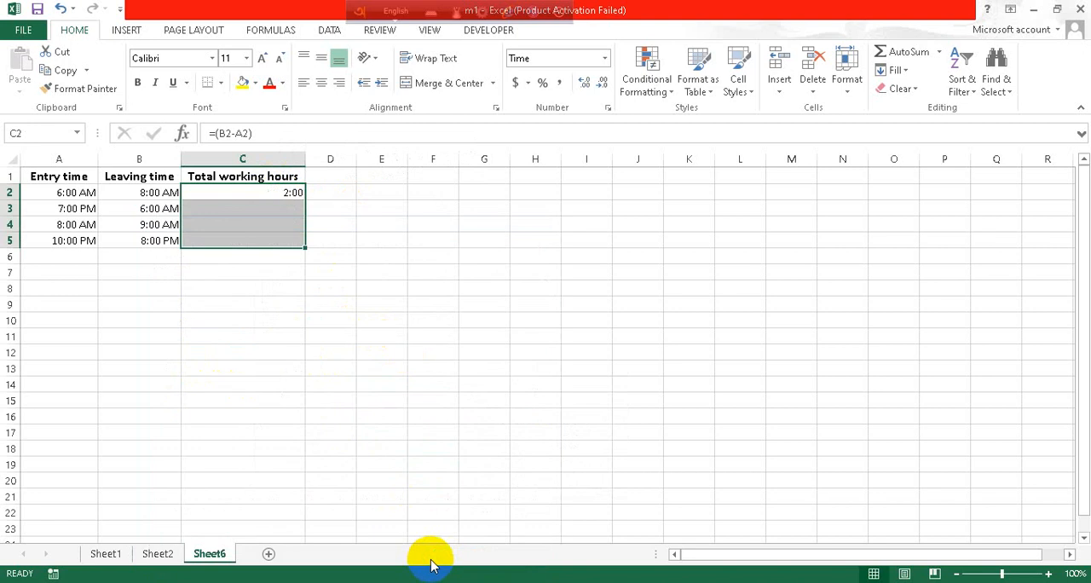
Step: Fill the C2 formula down to C5 and check row 3's times and formula
left_click(264, 196)
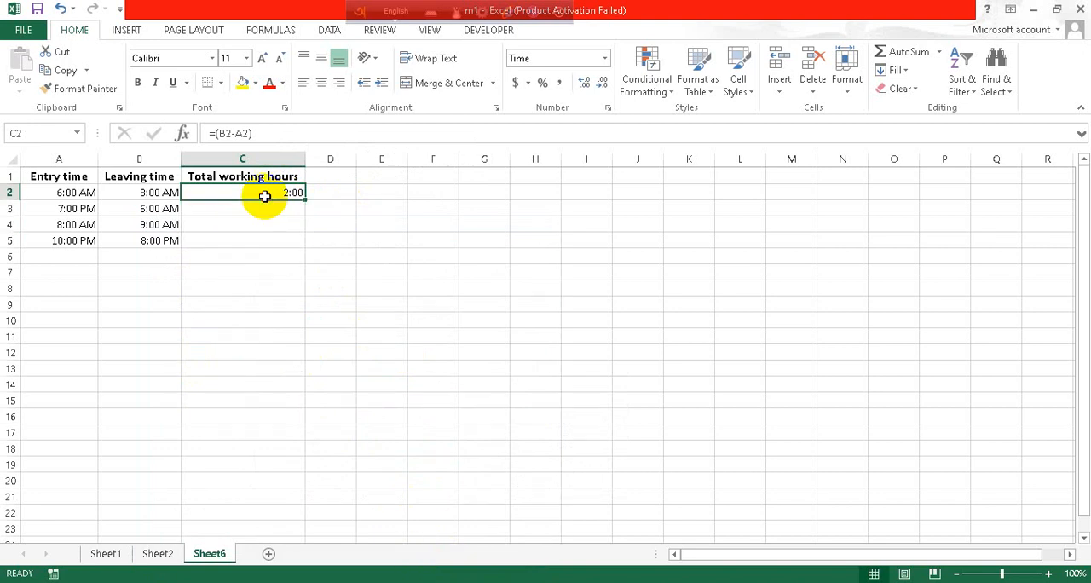
left_click_drag(302, 199, 295, 247)
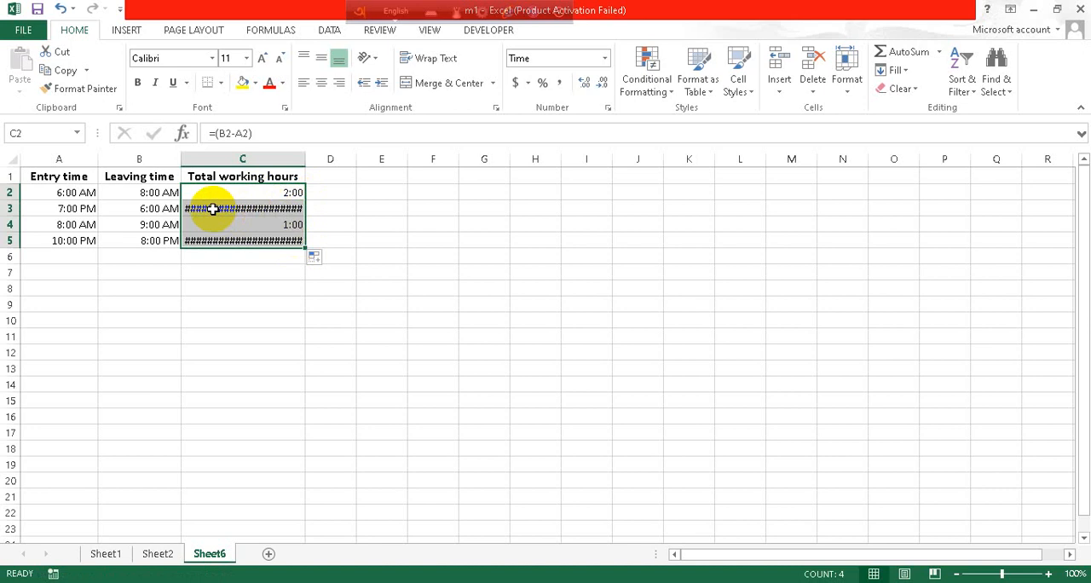
mouse_move(218, 209)
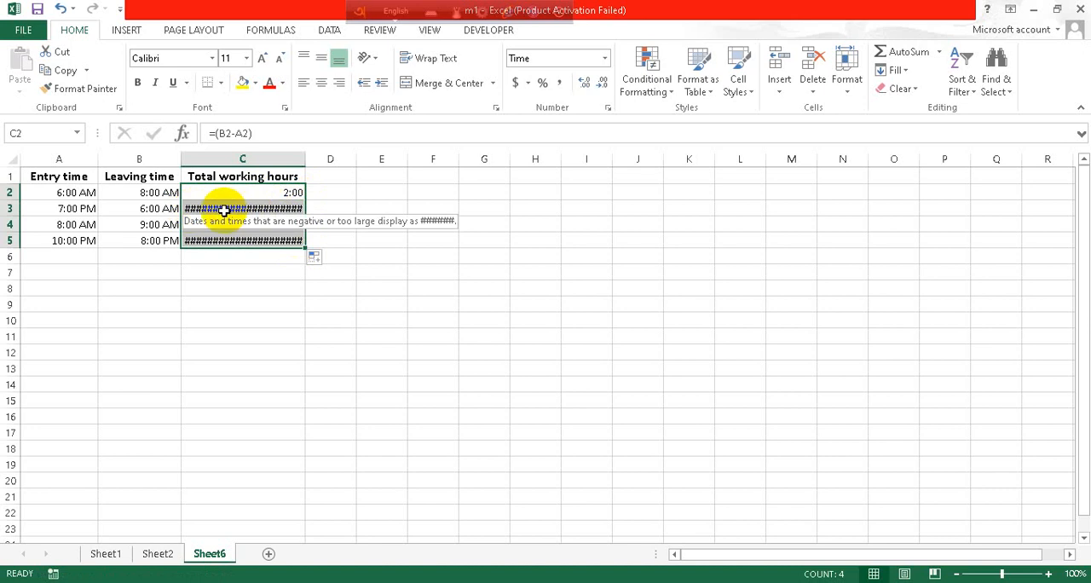
left_click(139, 208)
left_click(70, 208)
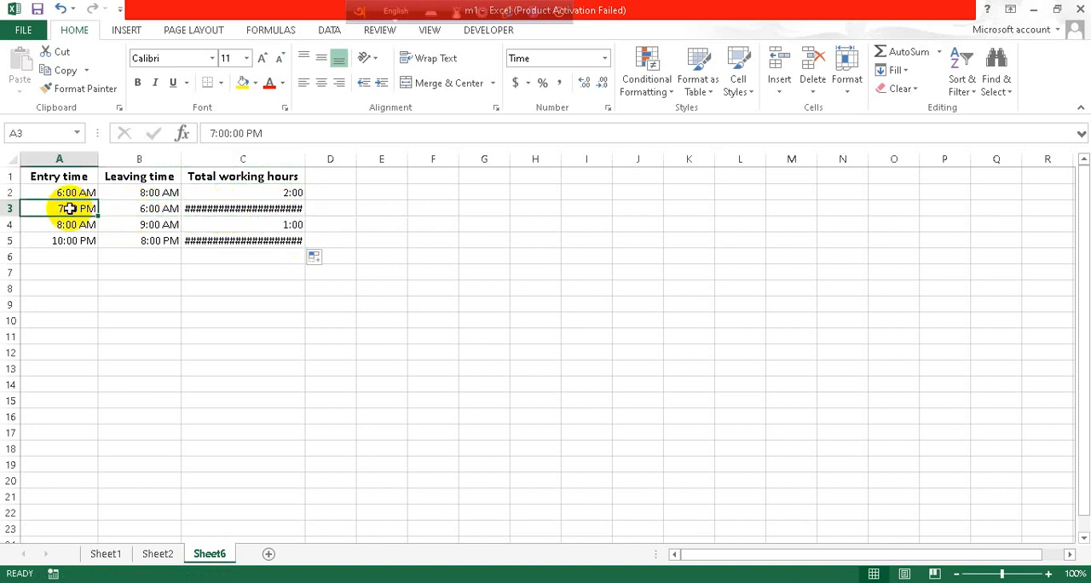
left_click(286, 209)
mouse_move(285, 209)
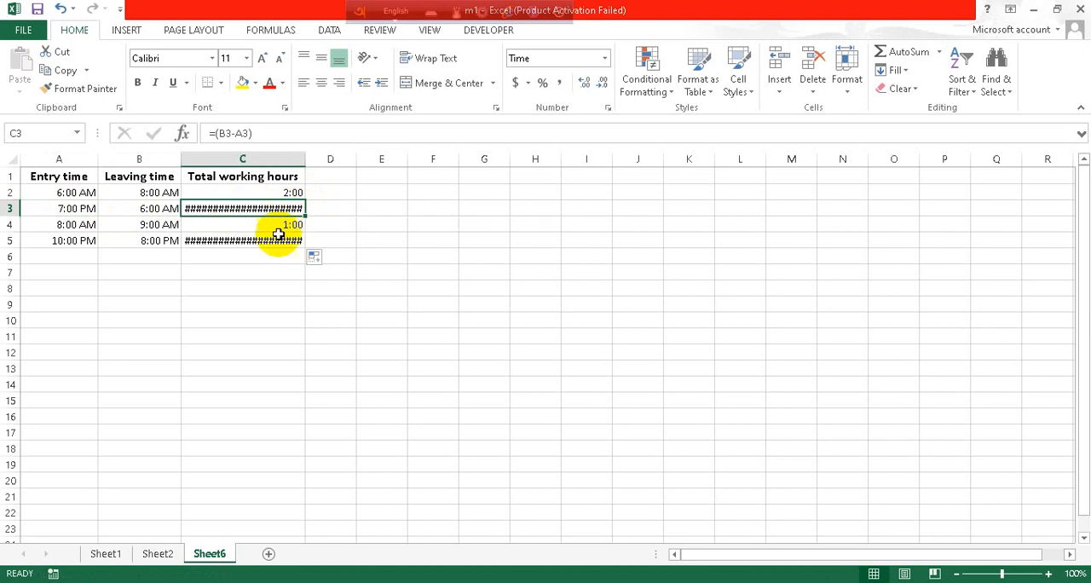
Step: Clear the subtraction formulas from C2:C5
left_click_drag(280, 193, 288, 239)
key("Delete")
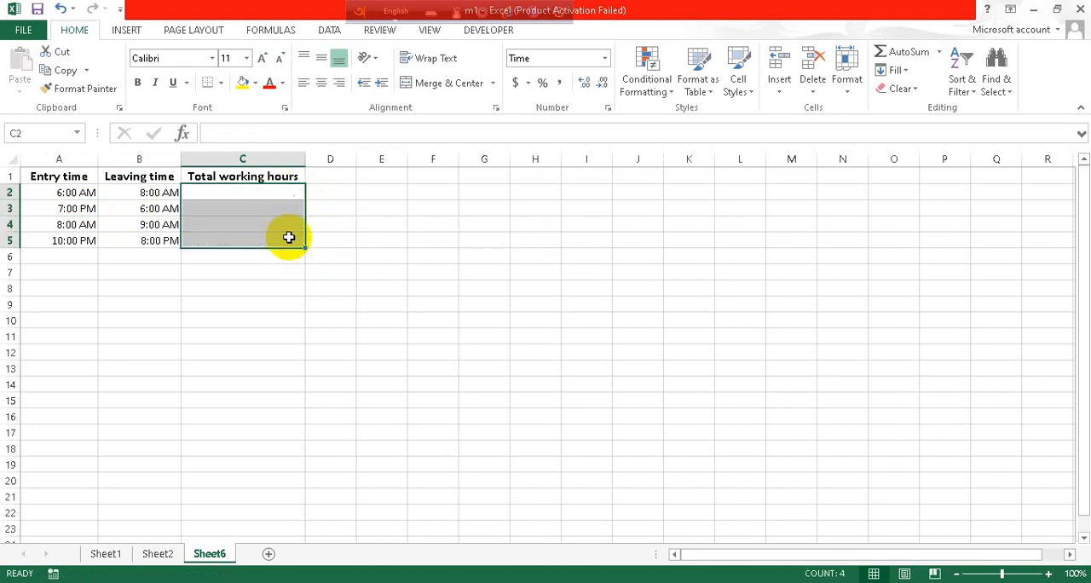
Step: Start an IF formula in C2 as =if((B2>A2, testing whether the leaving time is greater than the entry time
left_click(275, 191)
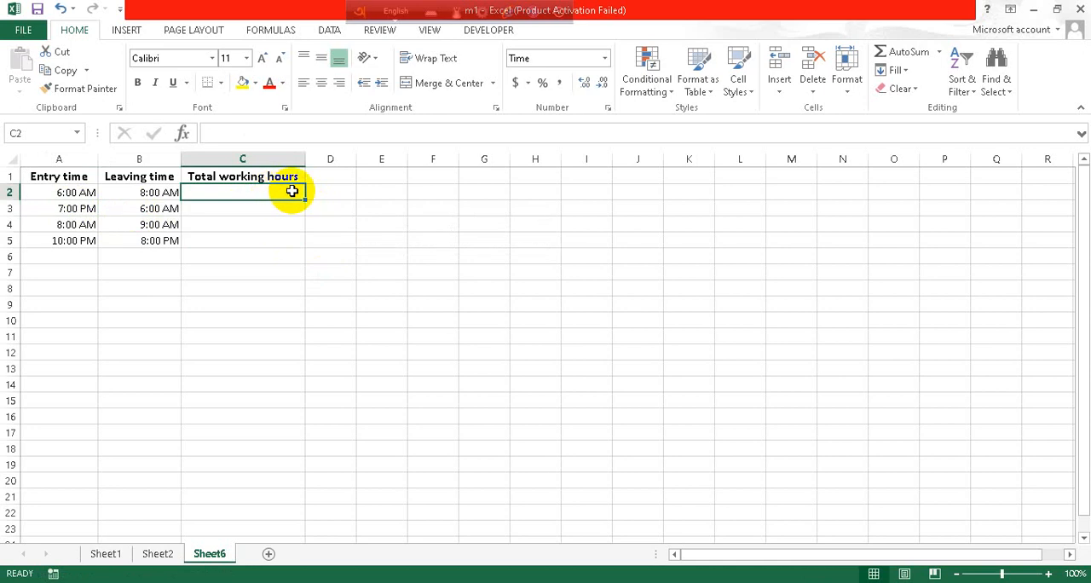
type("=")
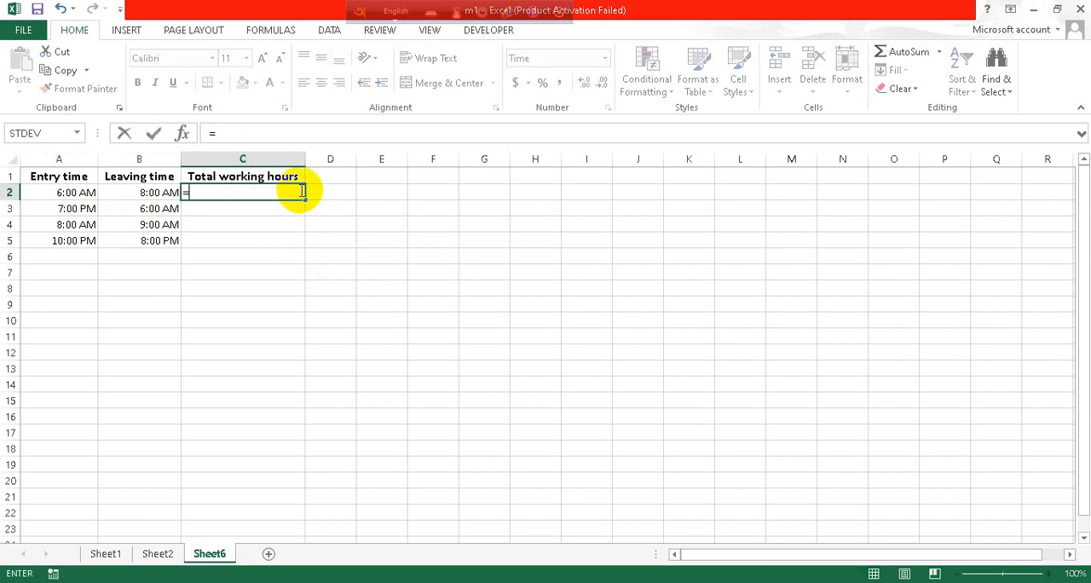
type("if(")
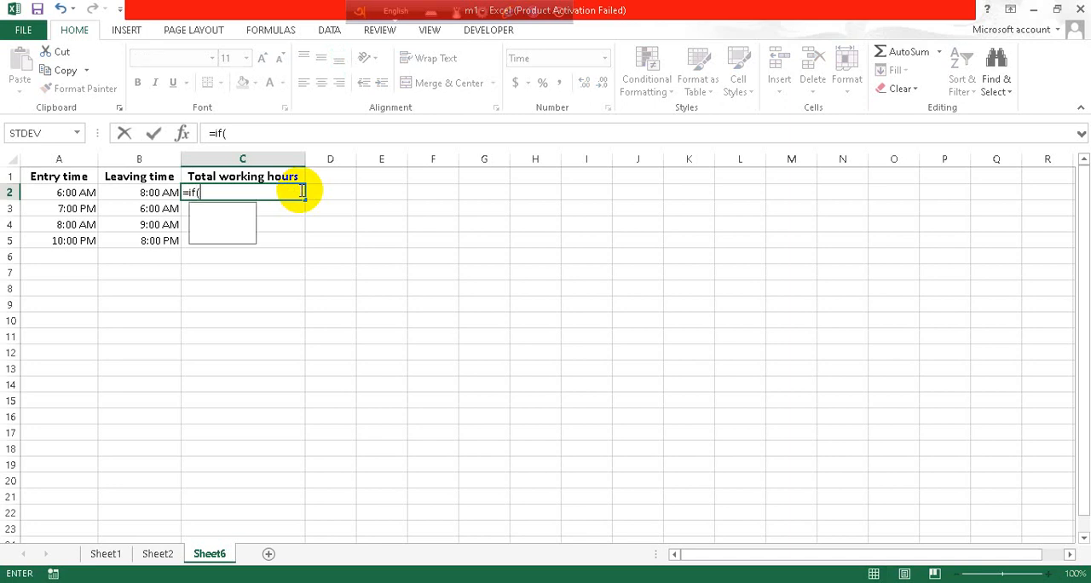
type("(")
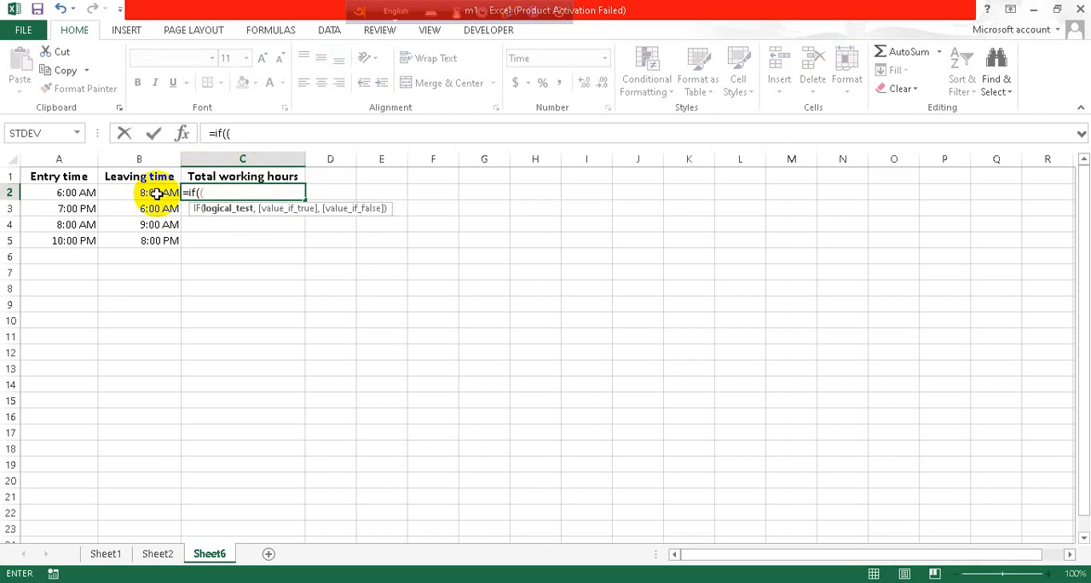
left_click(157, 193)
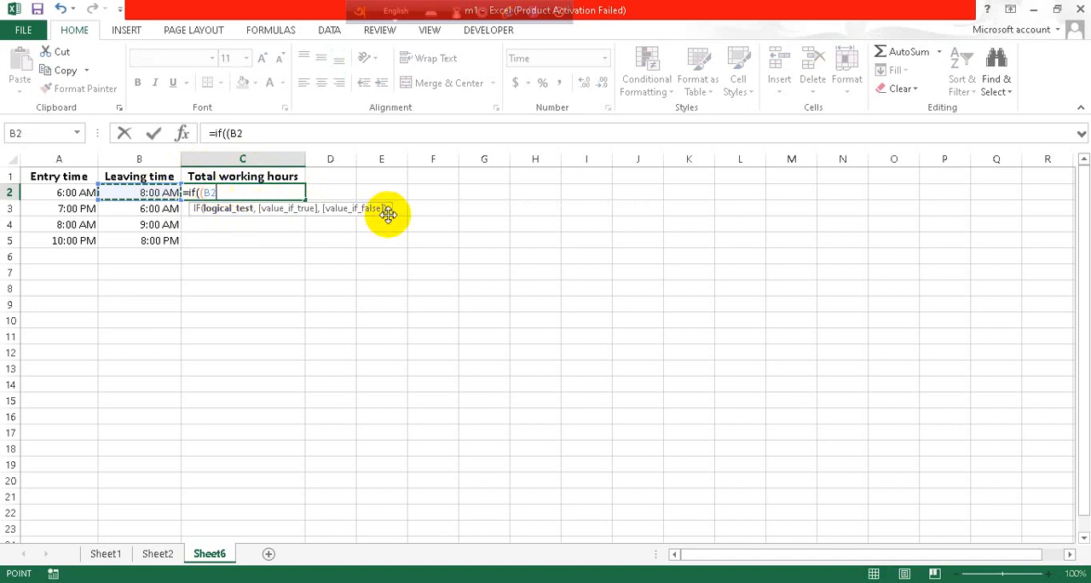
type(">")
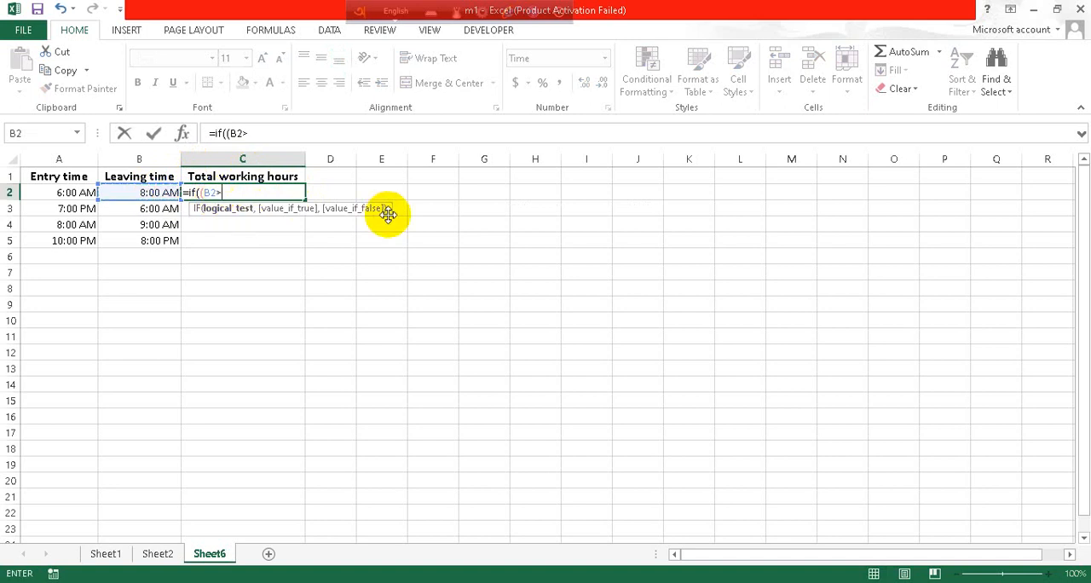
left_click(44, 191)
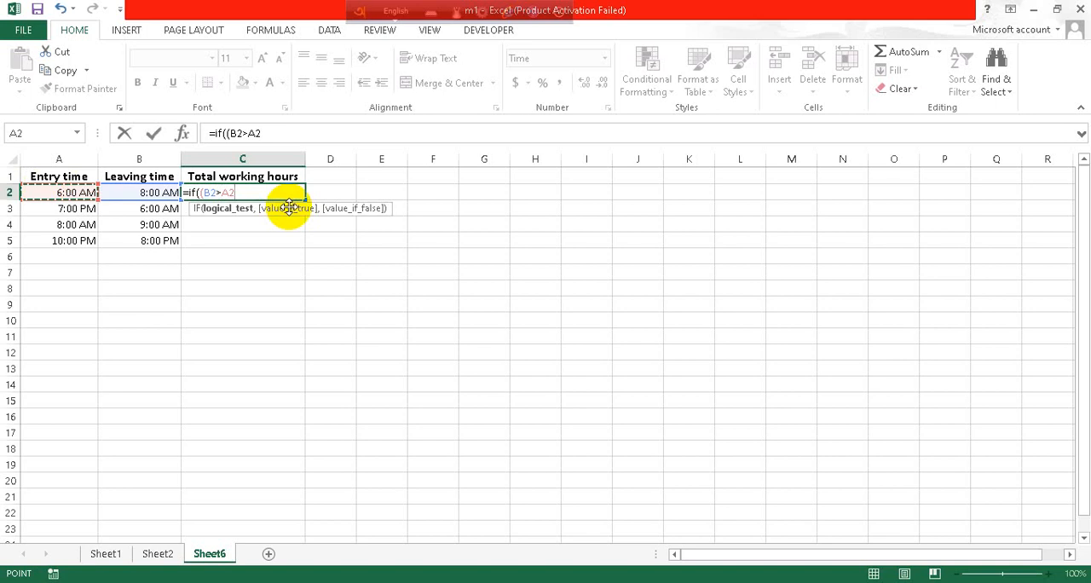
Step: Add B2-A2 to the C2 formula as the value returned when the test is true
type(",")
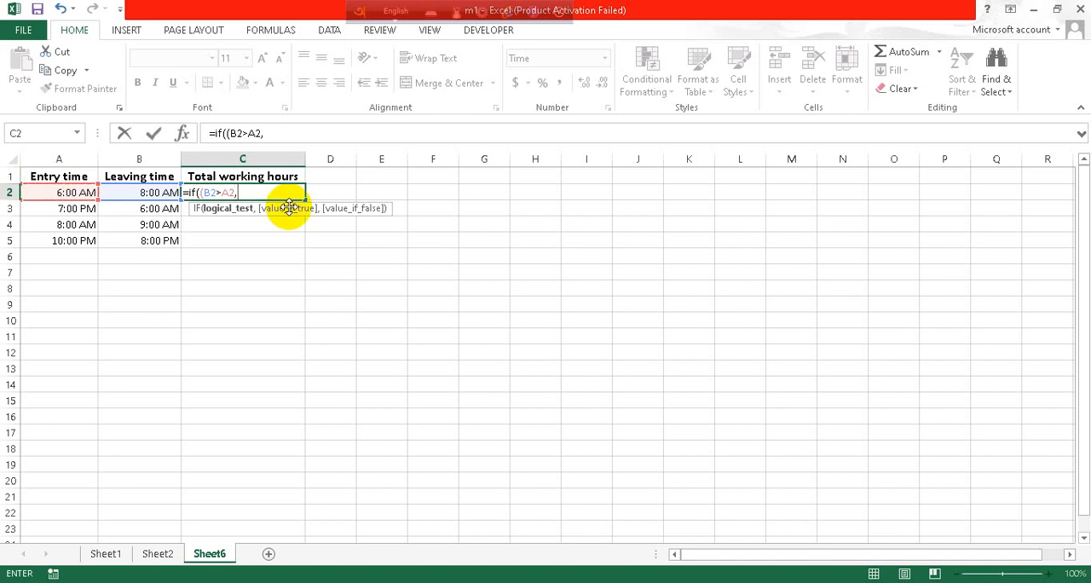
left_click(140, 192)
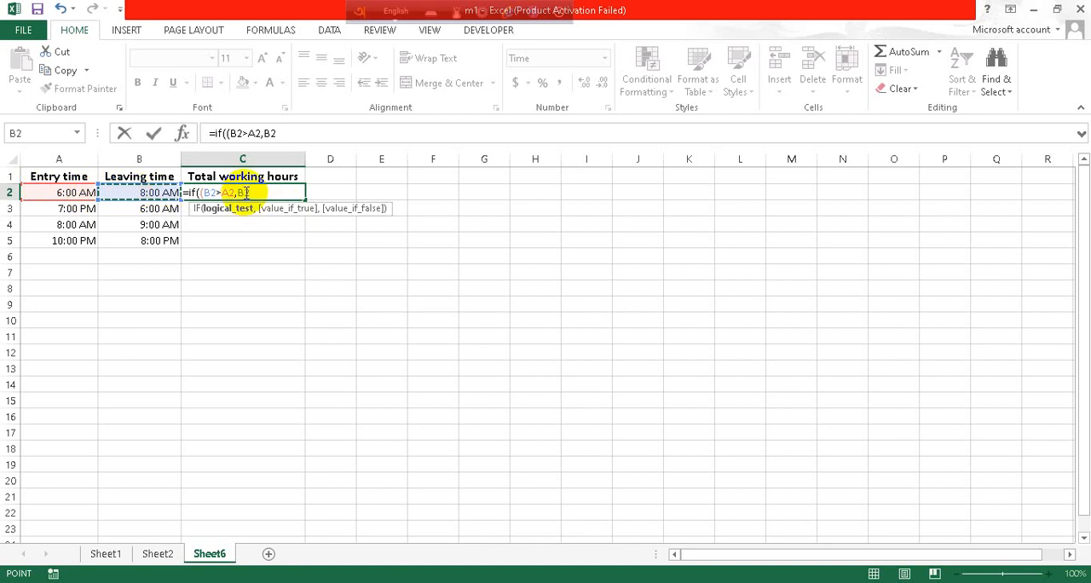
type("-")
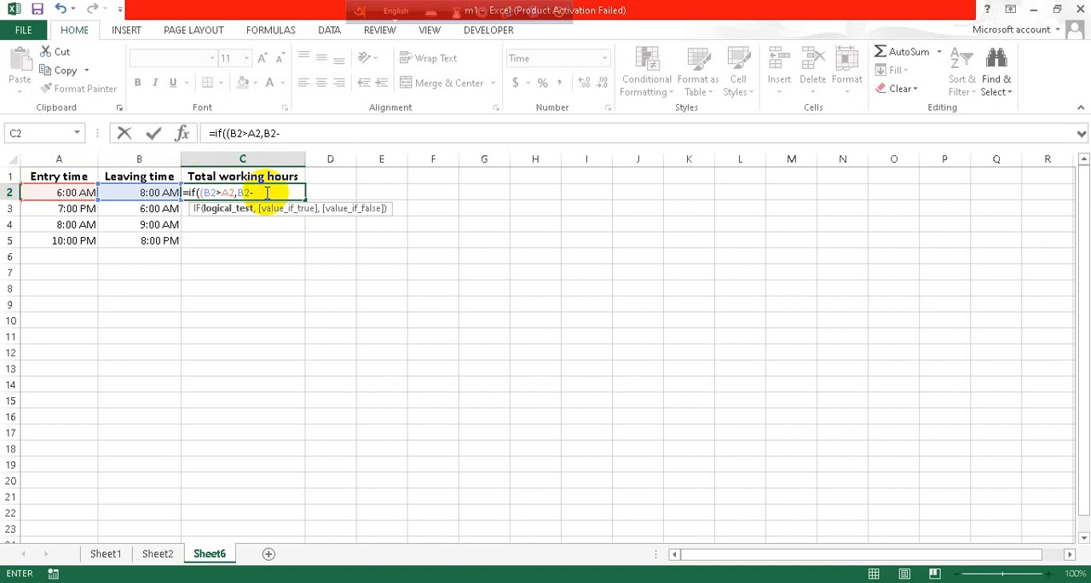
left_click(70, 193)
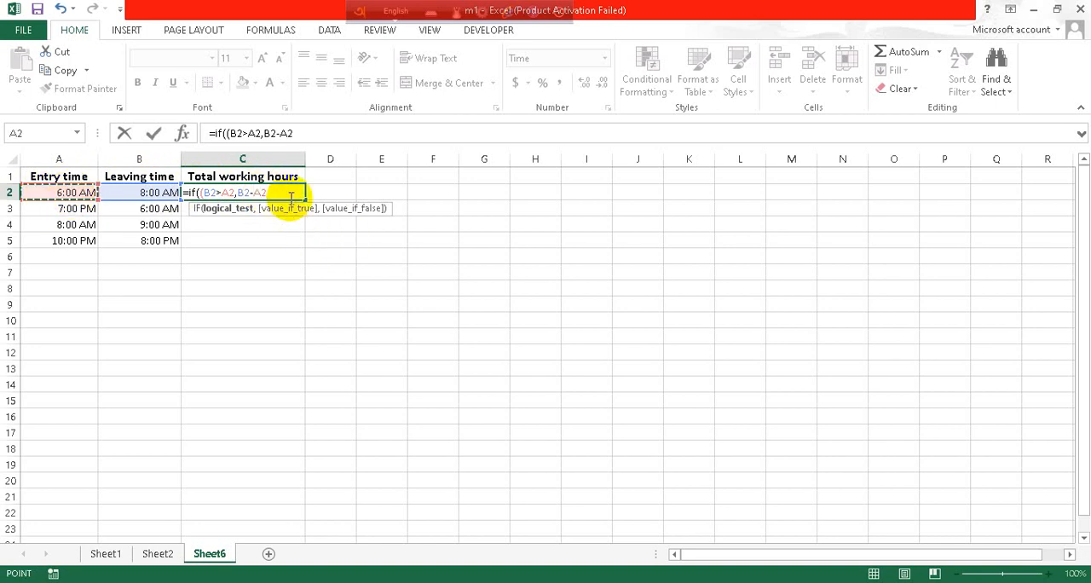
Step: Add 1+B2-A2 as the false value for shifts past midnight, close the parenthesis and try to enter the C2 formula
type(",")
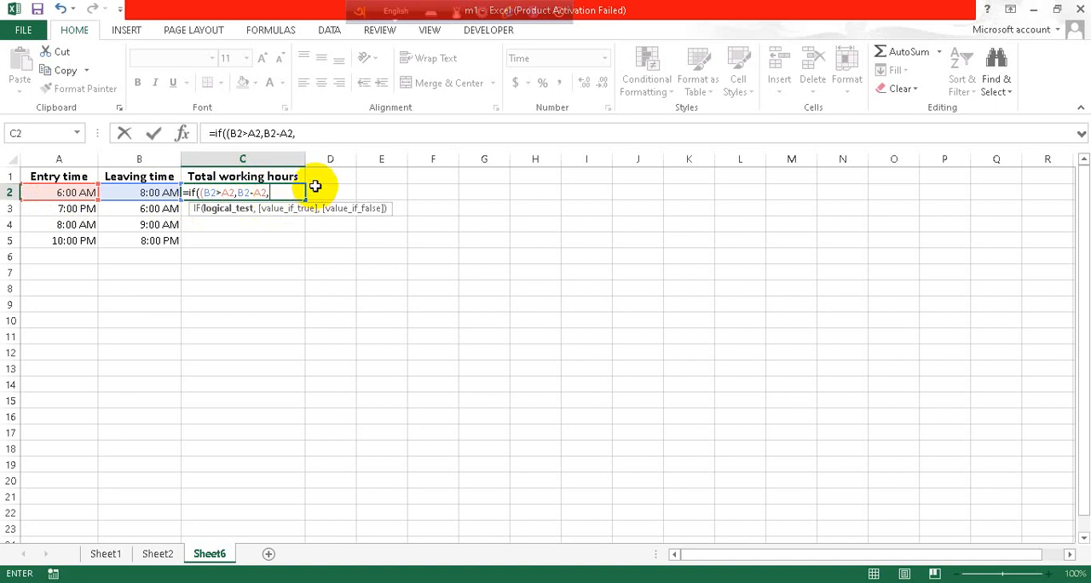
type("1+")
left_click(102, 196)
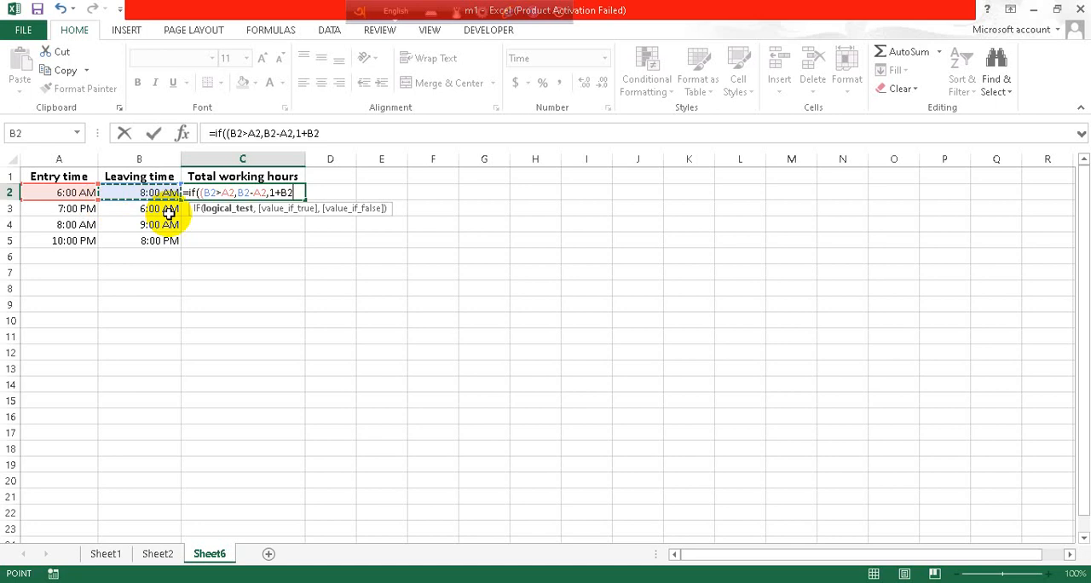
type("-")
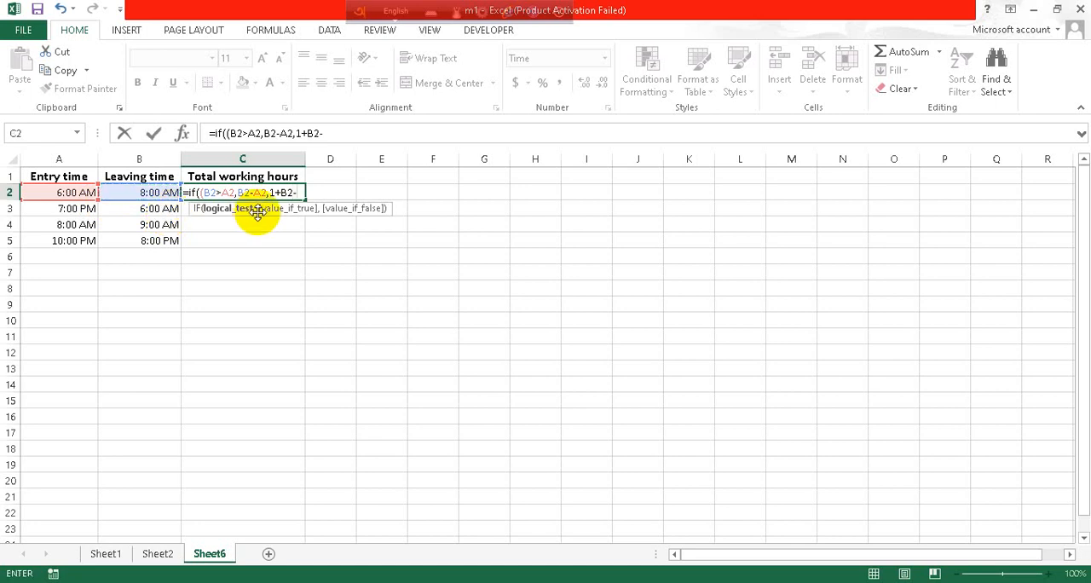
left_click(90, 191)
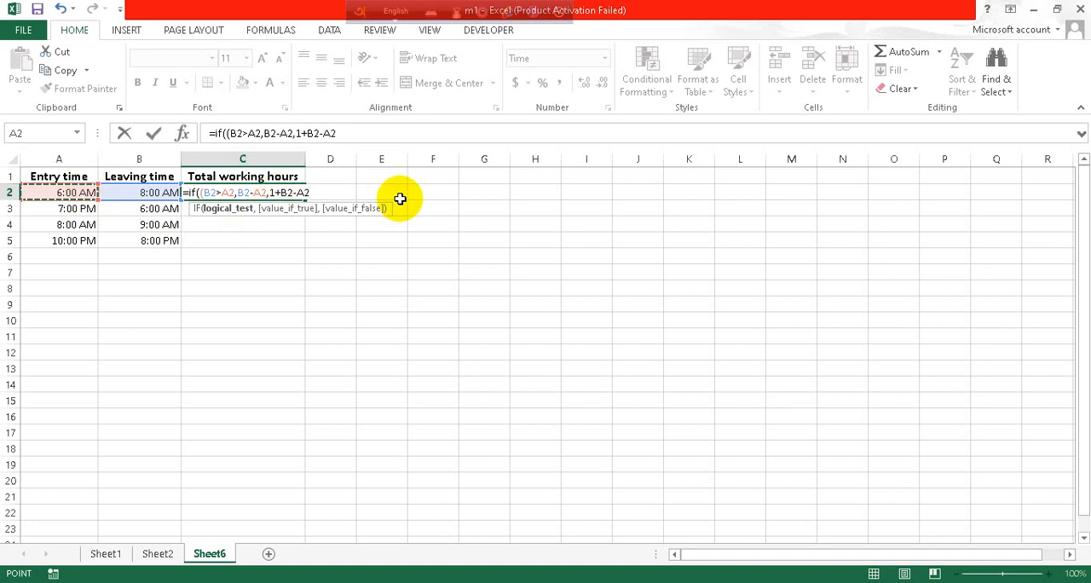
type(")")
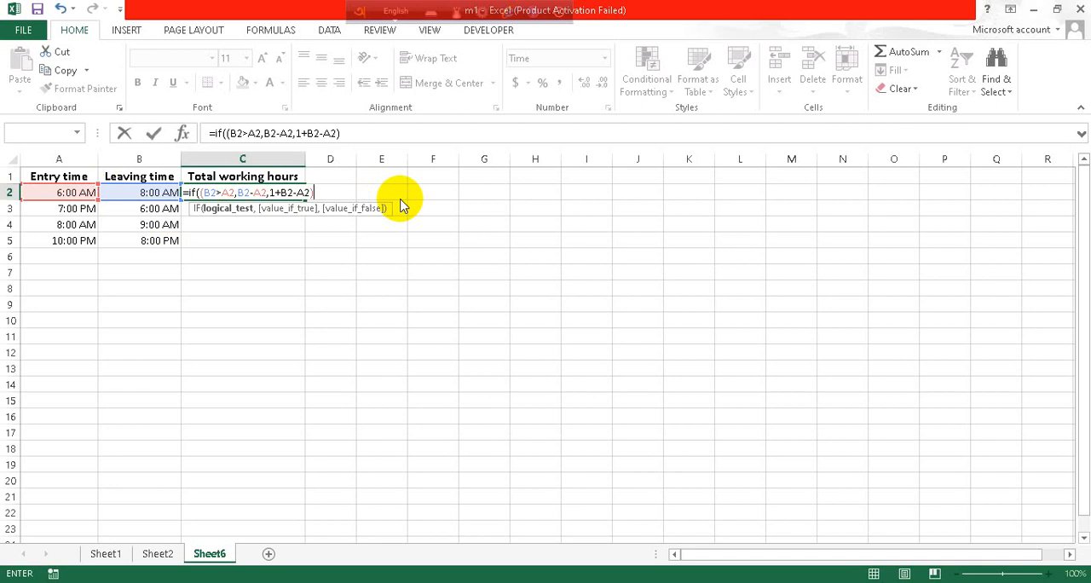
key("Return")
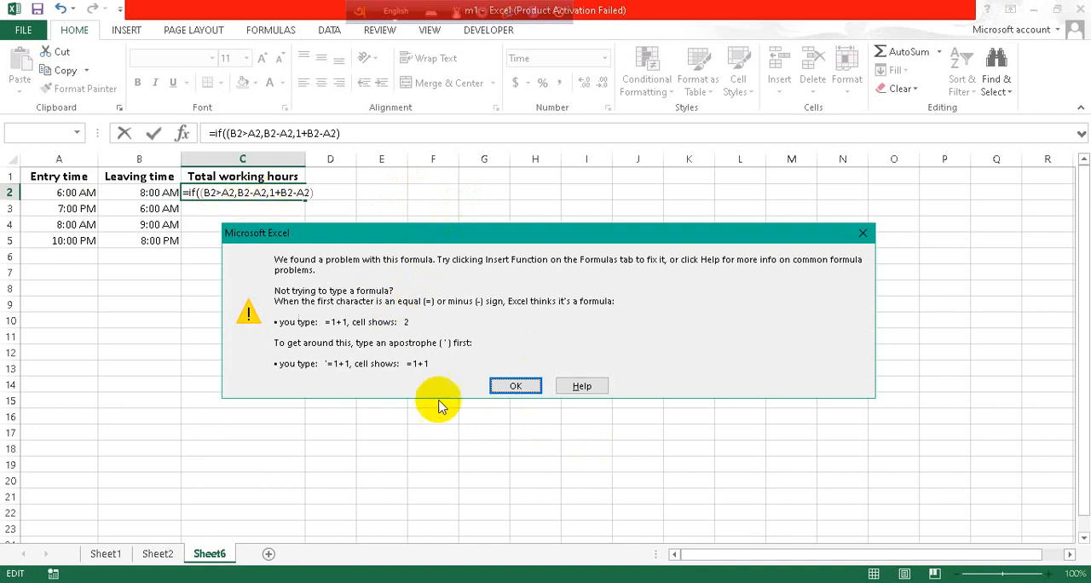
left_click(509, 384)
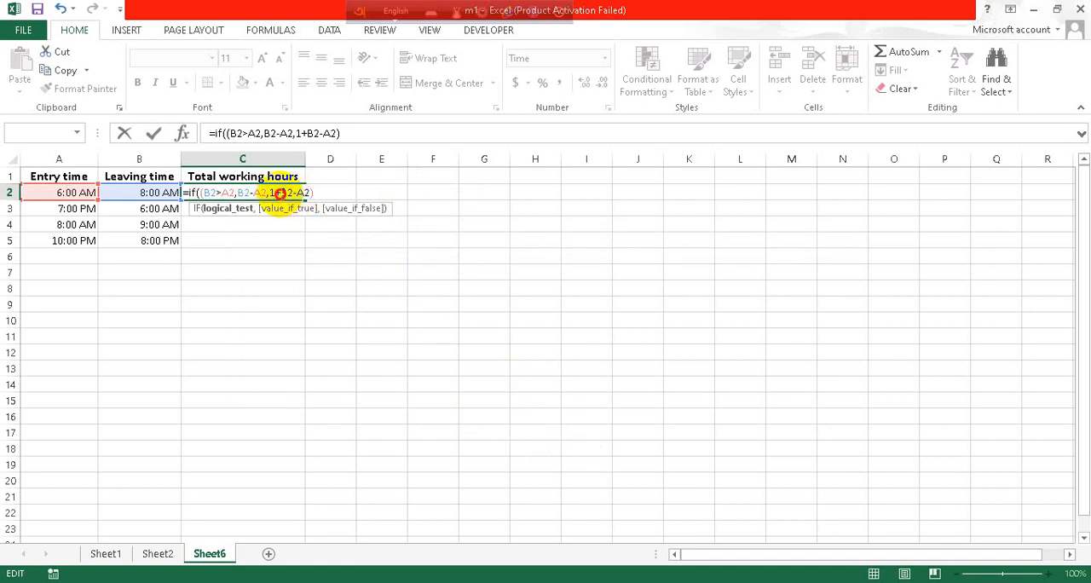
Step: Try the C2 formula with extra parentheses around the last B2-A2, and remove them again
type("(")
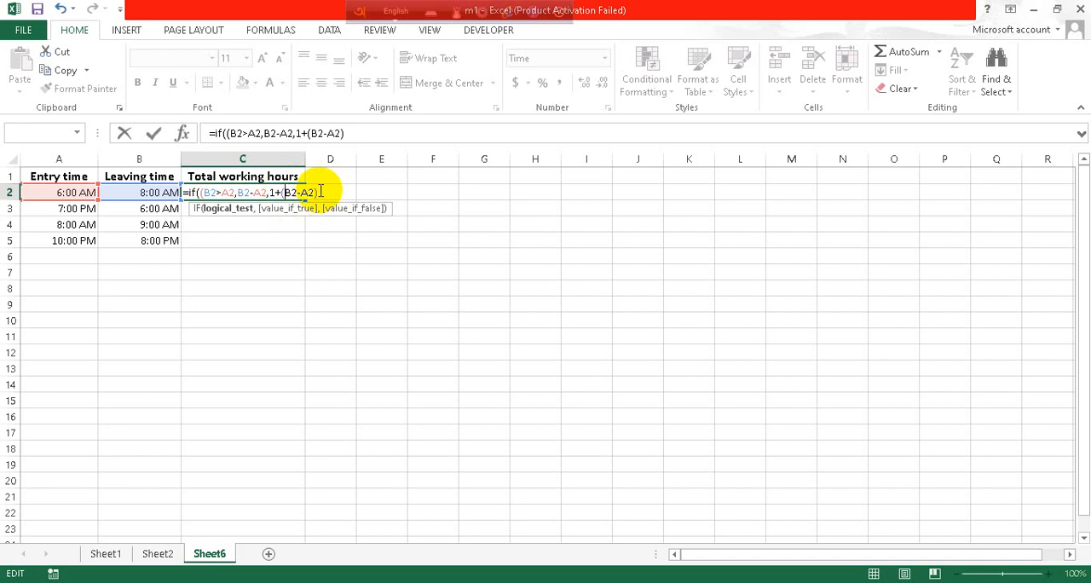
left_click(320, 191)
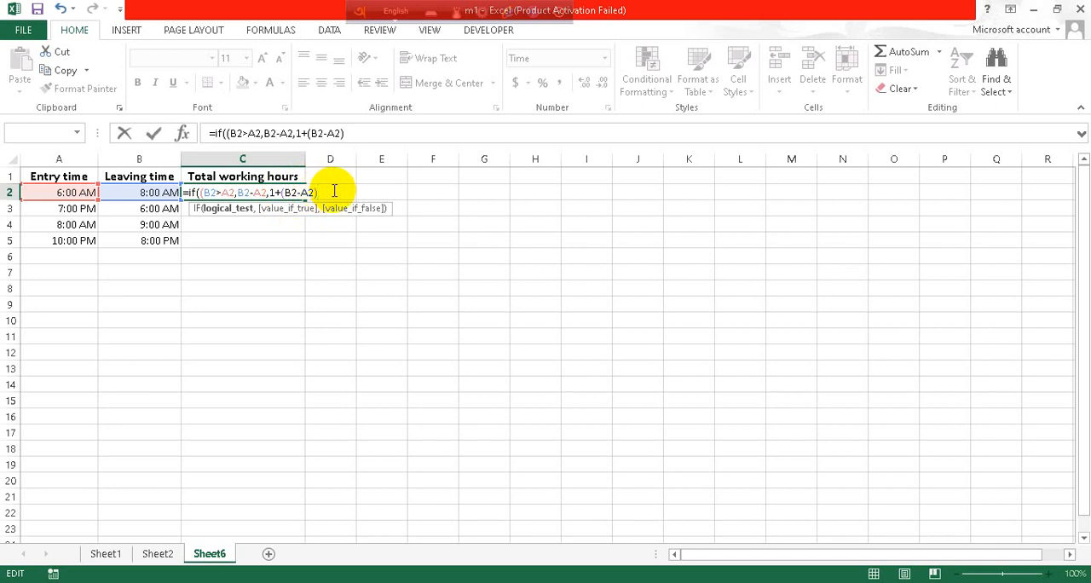
type(")")
key("Return")
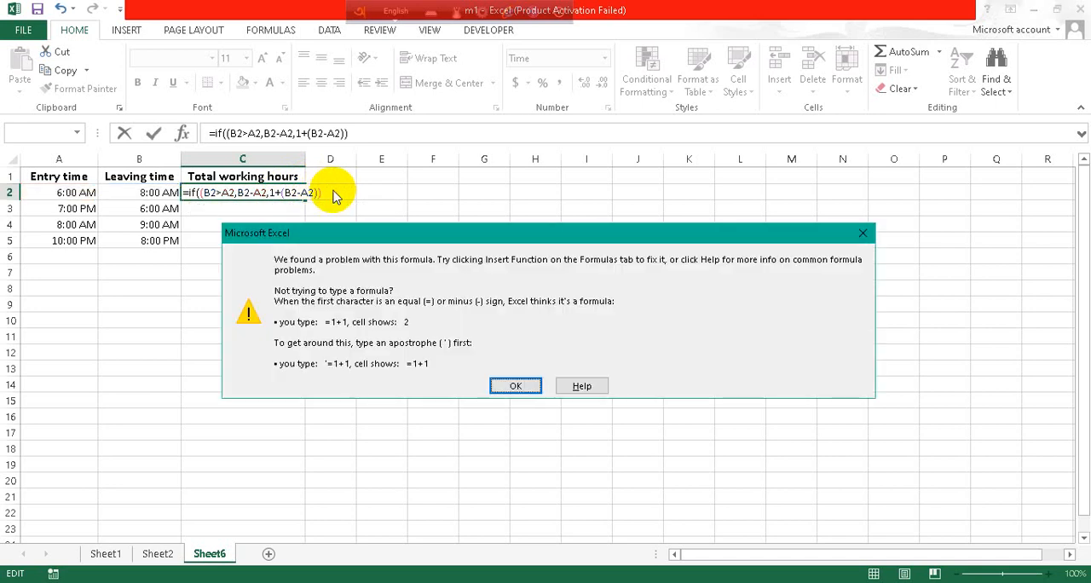
left_click(516, 386)
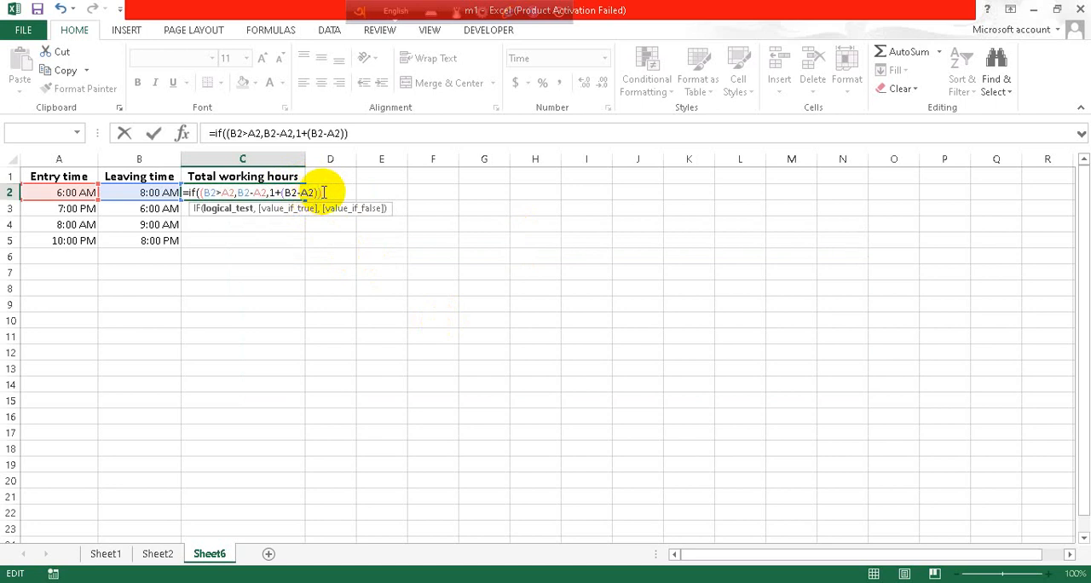
key("BackSpace")
left_click(284, 193)
key("BackSpace")
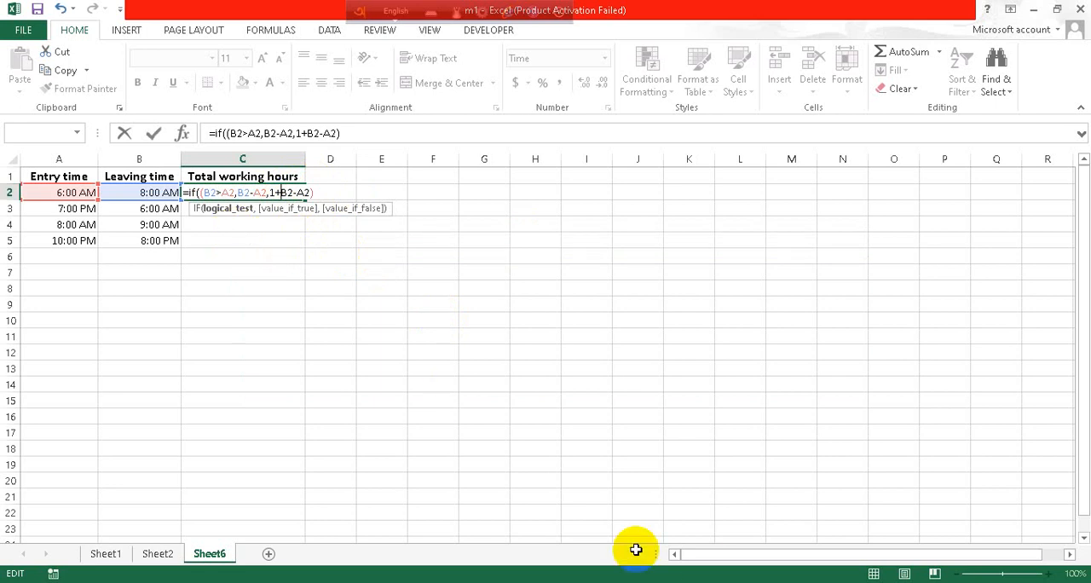
Step: Delete the extra opening parenthesis before the logical test and enter =if(B2>A2,B2-A2,1+B2-A2) in C2
left_click(675, 582)
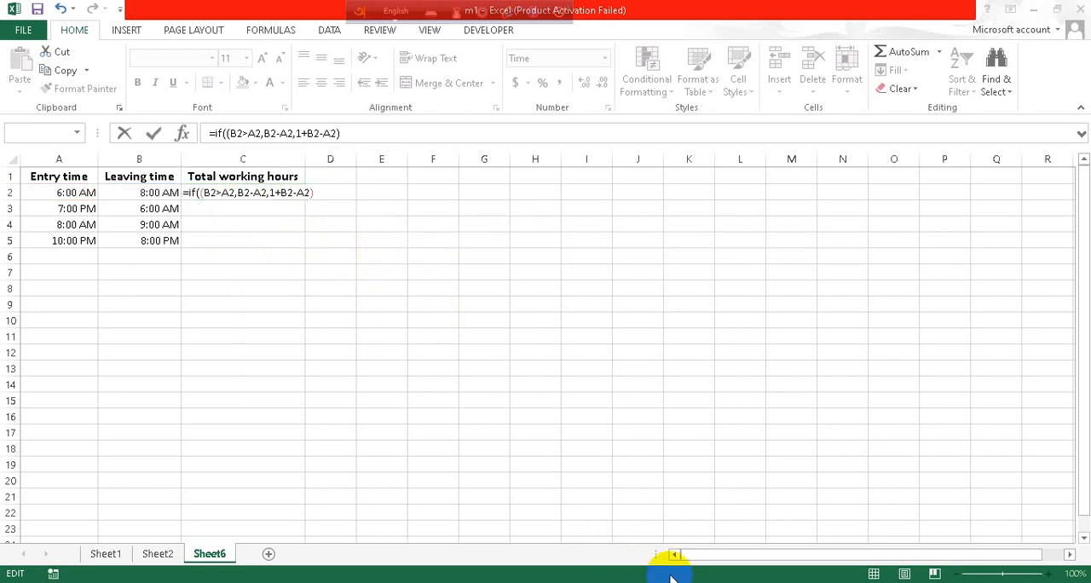
left_click(204, 193)
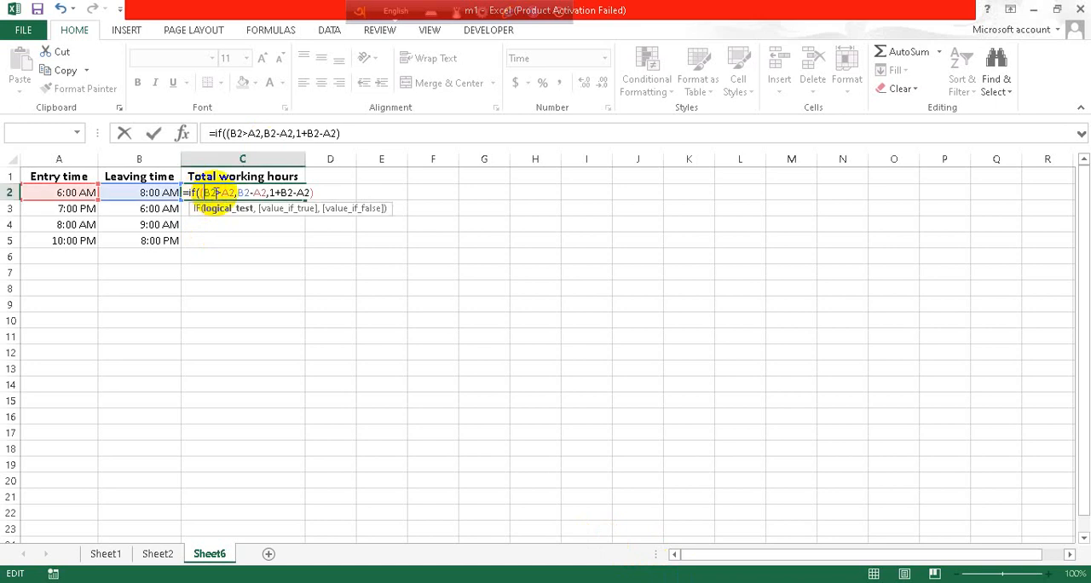
key("BackSpace")
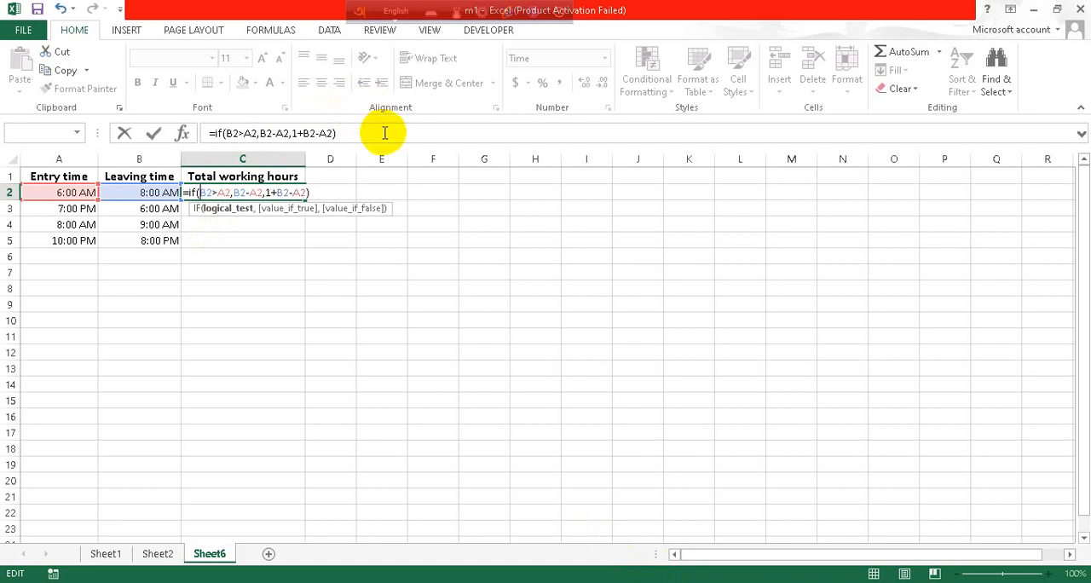
key("Return")
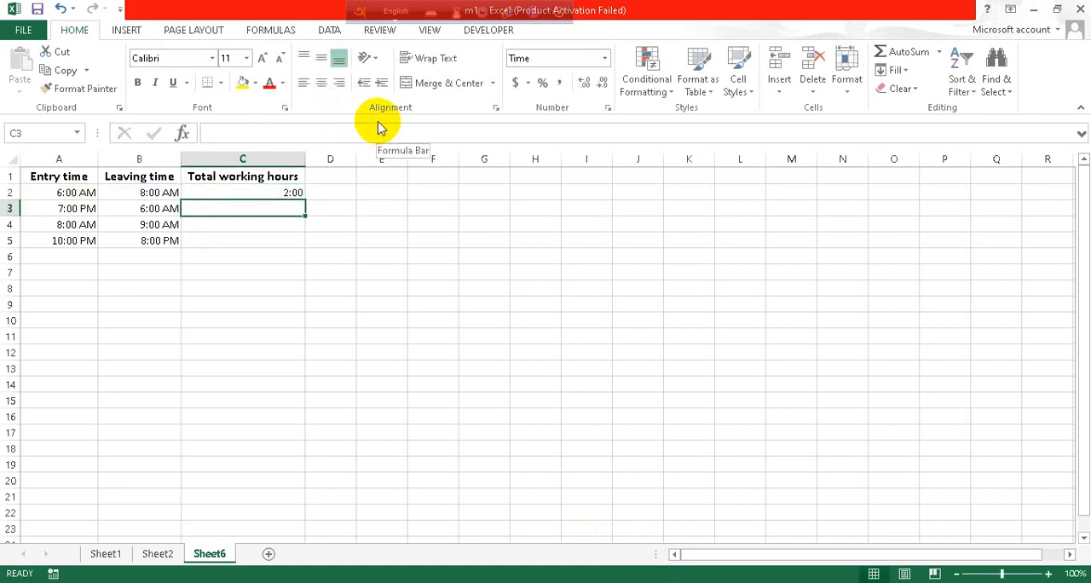
Step: Fill the C2 IF formula down to C5 and check the formulas of the individual rows
left_click(264, 195)
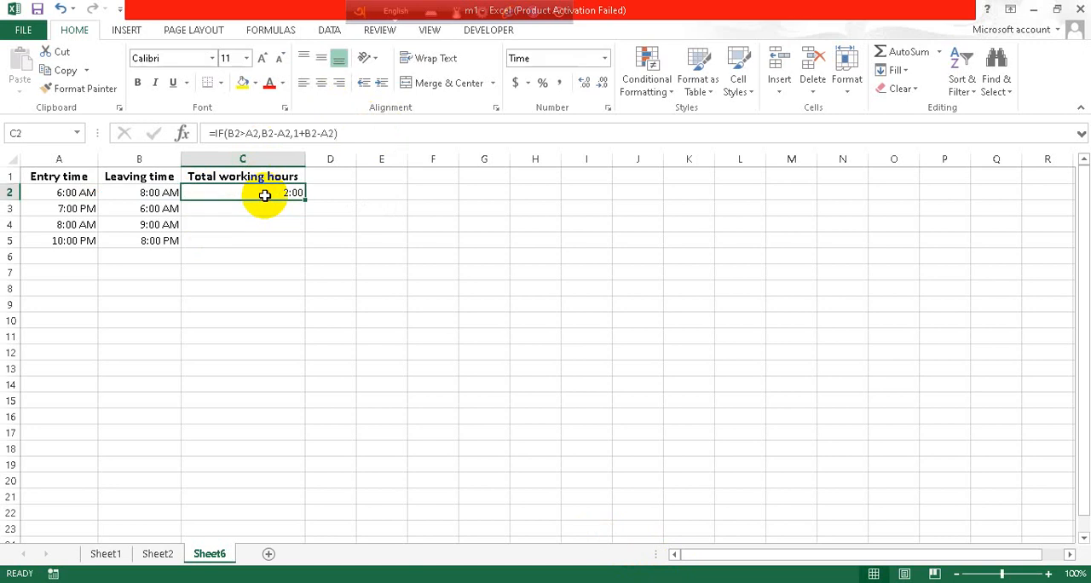
left_click_drag(303, 199, 305, 244)
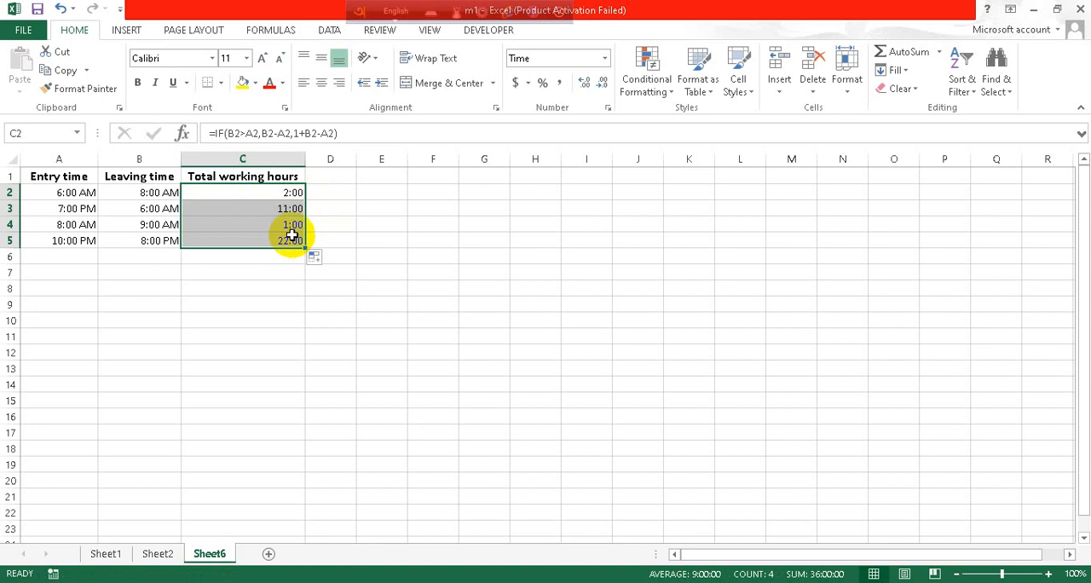
left_click(248, 222)
left_click(270, 240)
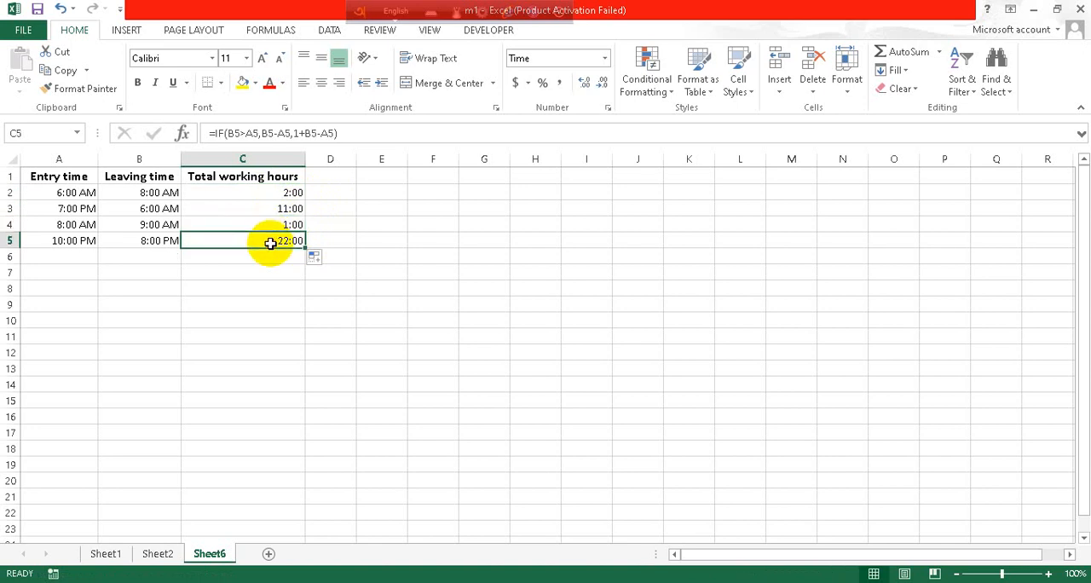
left_click(254, 196)
left_click(259, 208)
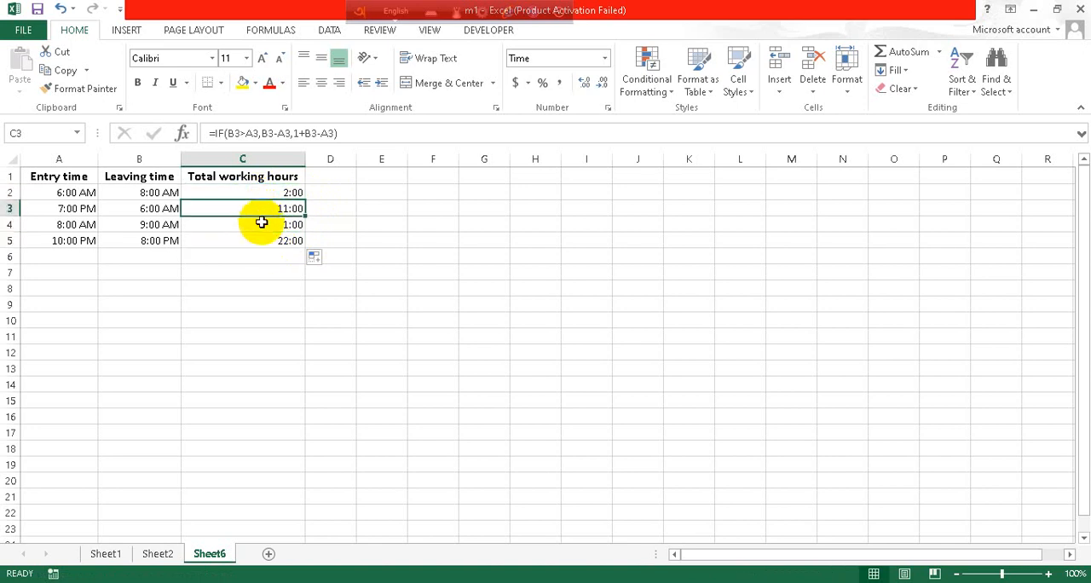
left_click(261, 239)
left_click(265, 222)
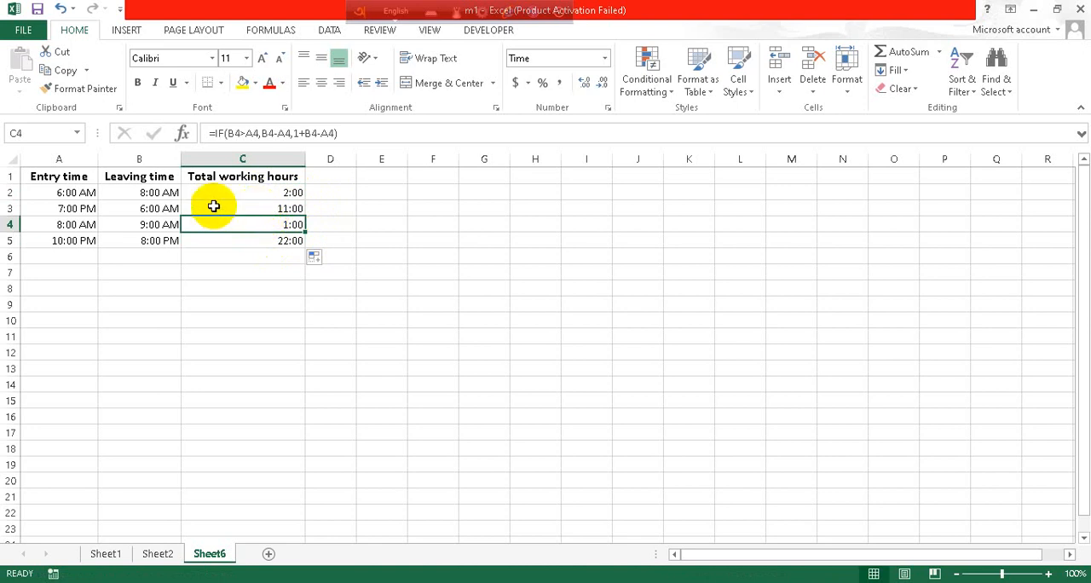
left_click(273, 285)
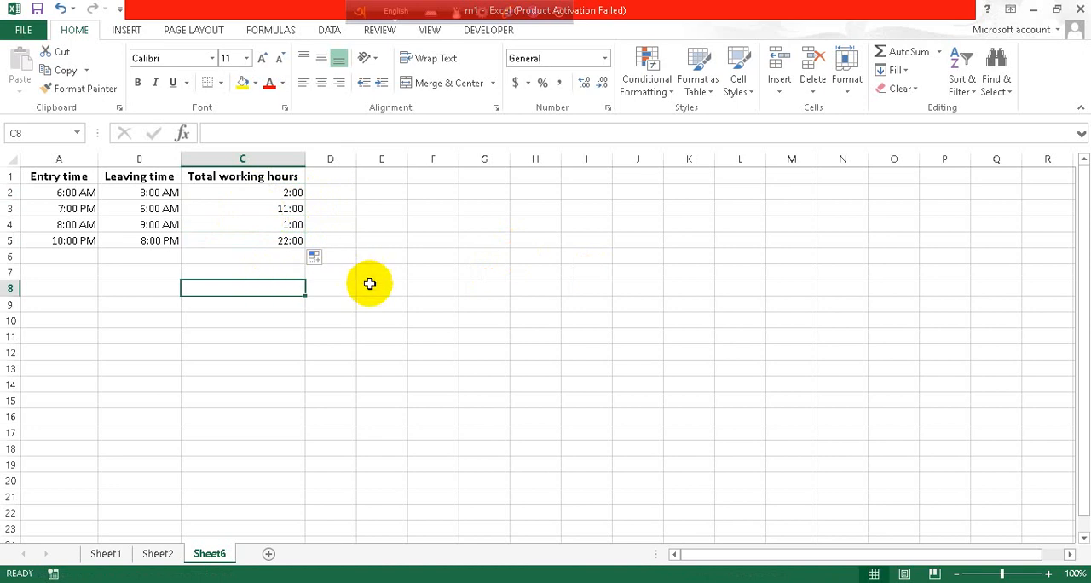